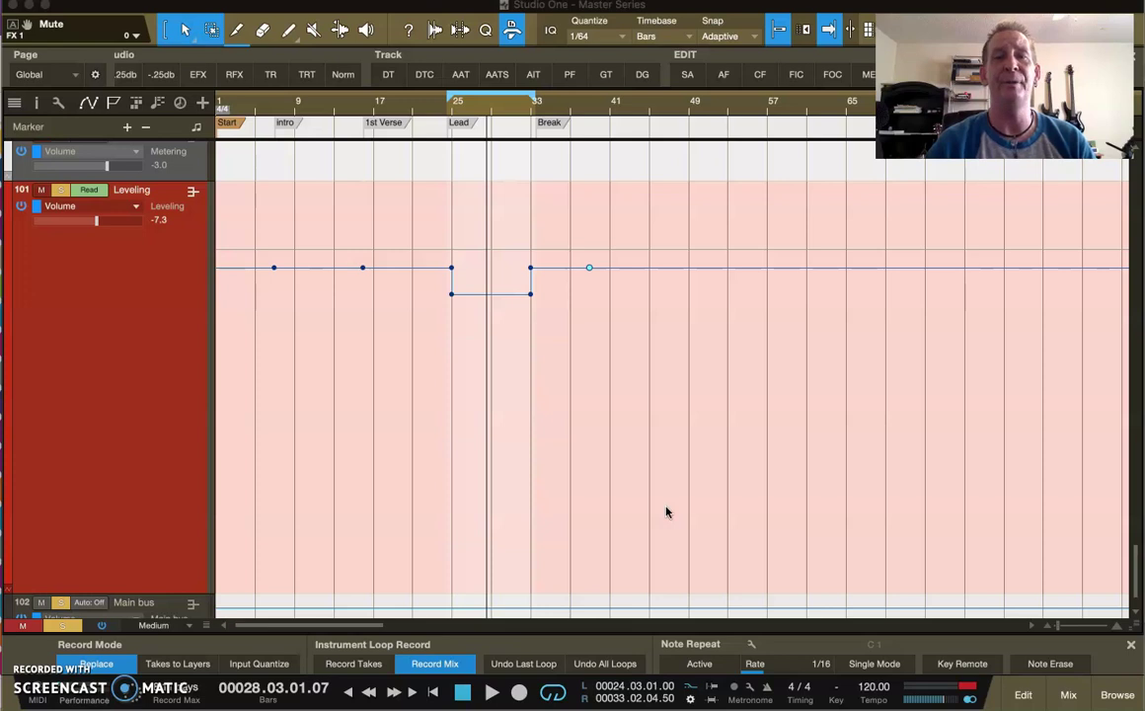
# Open the mixer console and switch off the sends on all buses from Vocals through Drums together
pyautogui.click(1069, 695)
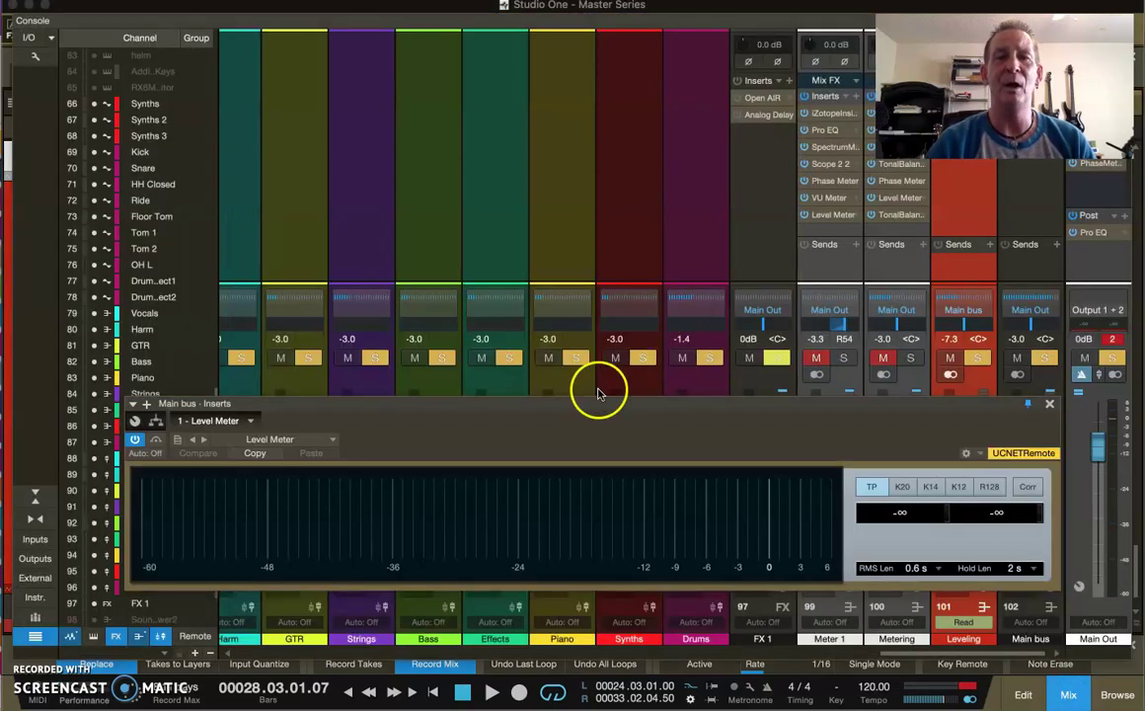
pyautogui.hscroll(-10, 524, 359)
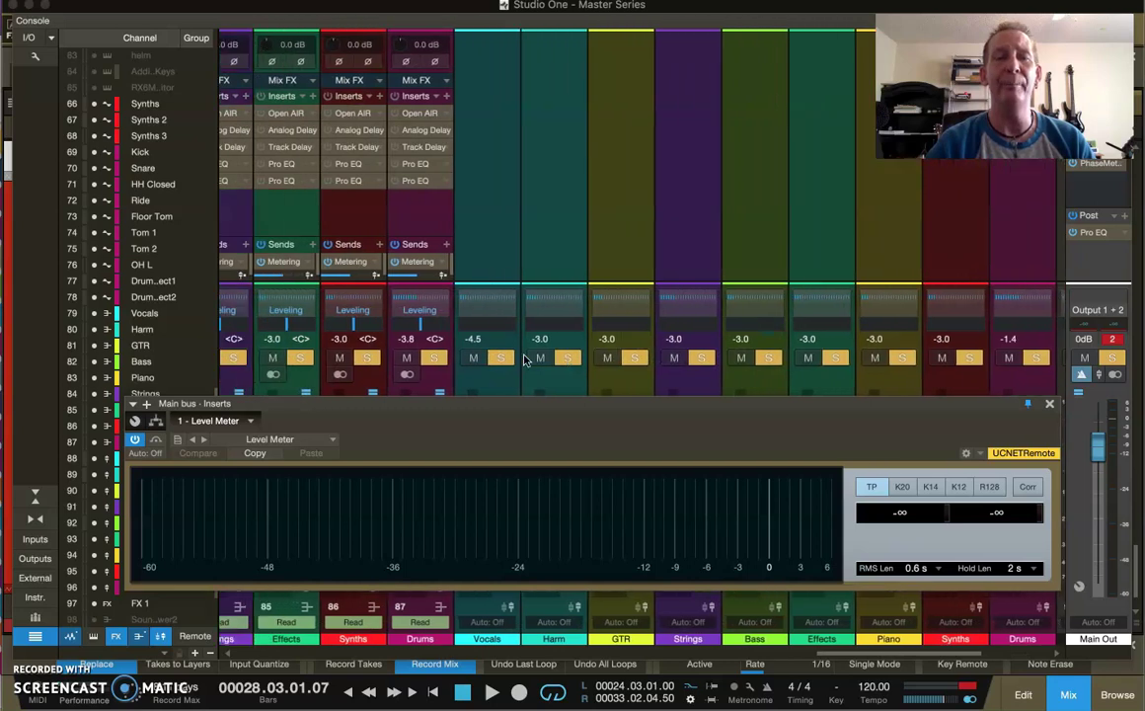
pyautogui.hscroll(-2, 524, 359)
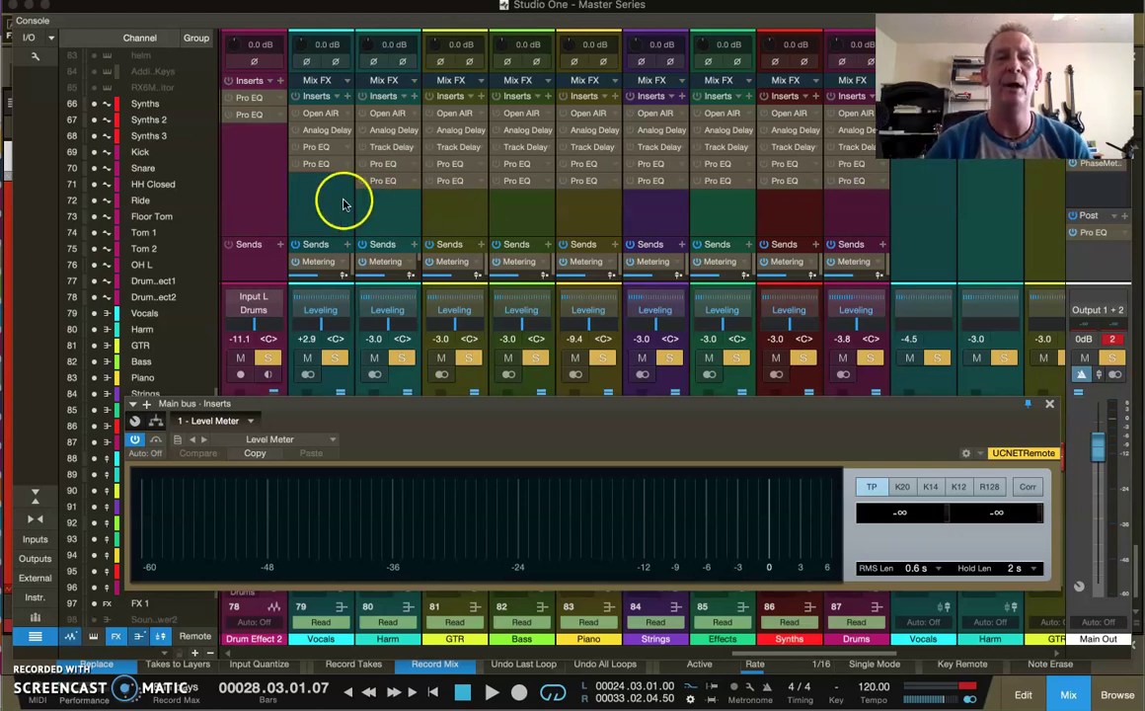
pyautogui.click(301, 188)
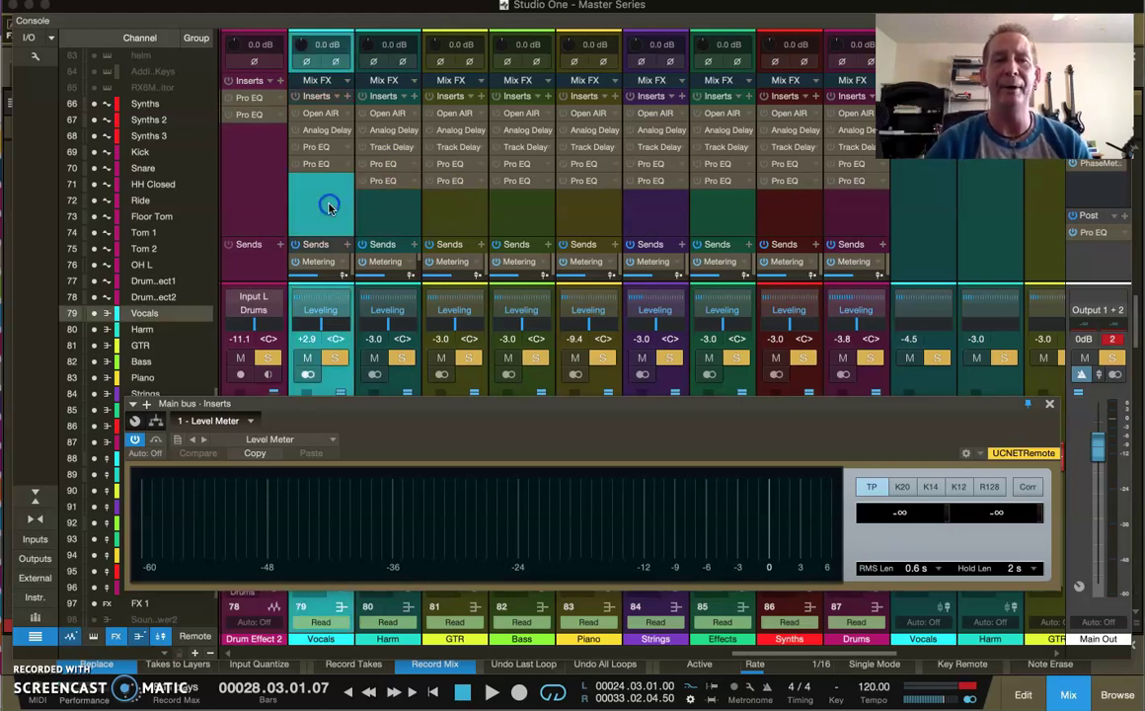
pyautogui.keyDown('shift'); pyautogui.click(865, 214); pyautogui.keyUp('shift')
pyautogui.click(831, 248)
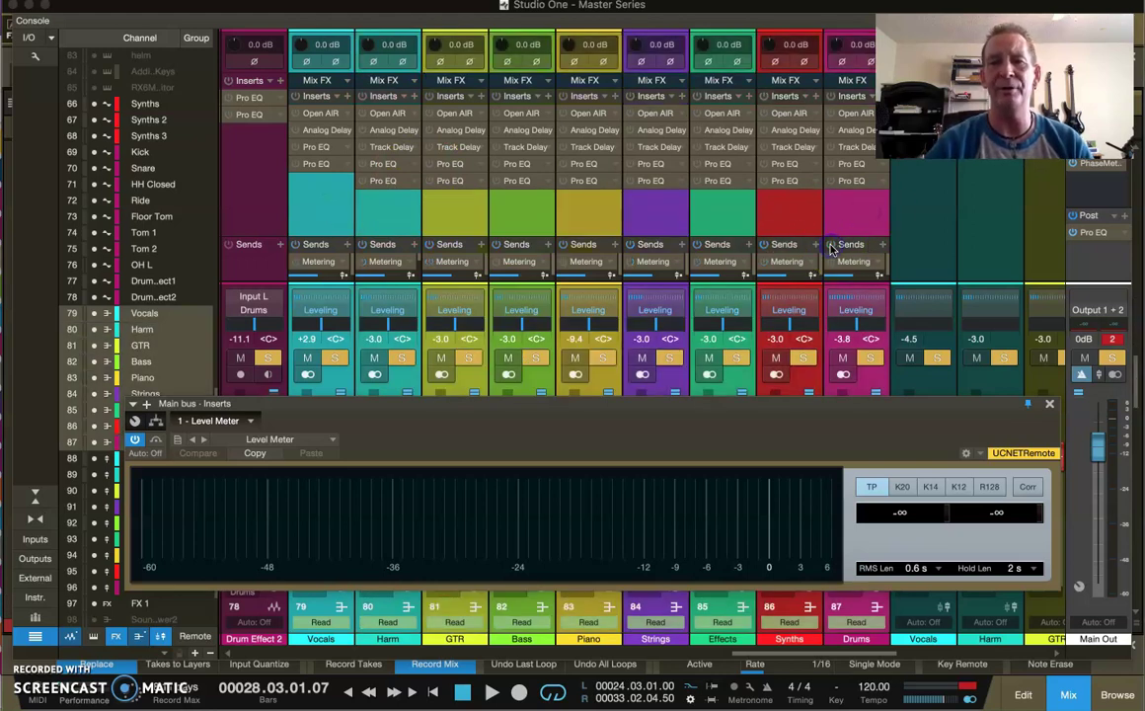
pyautogui.click(855, 218)
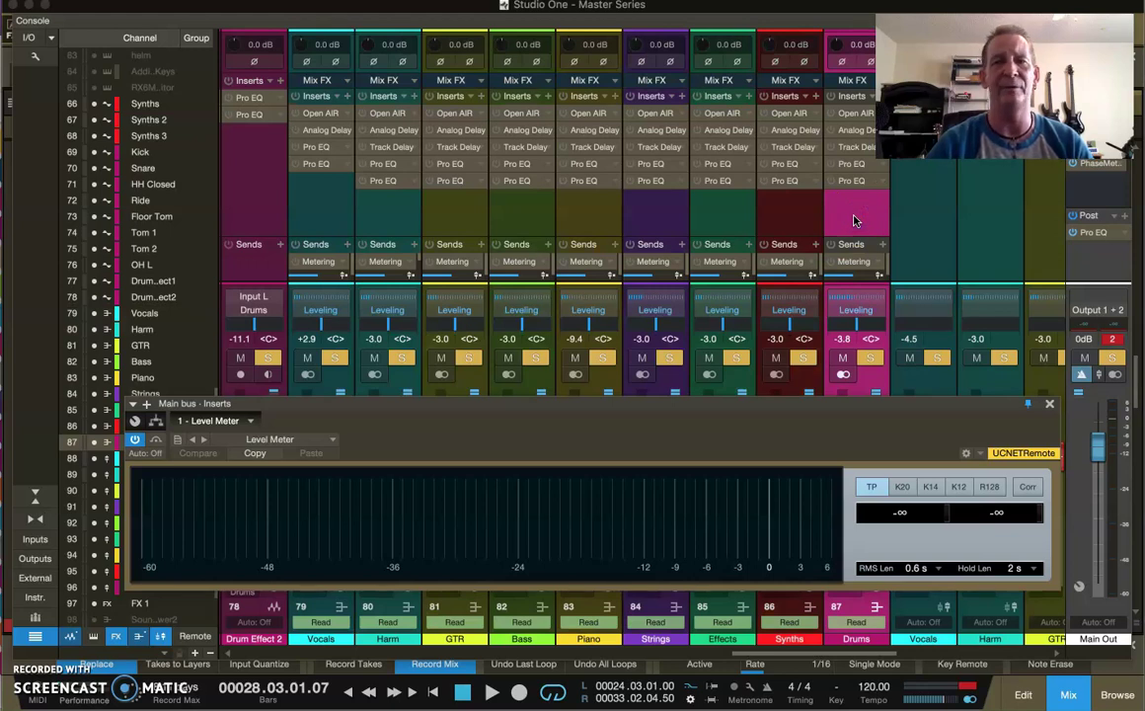
# Select the Leveling bus, move the Level Meter window lower and return to the arrangement with the console hidden
pyautogui.hscroll(5, 855, 219)
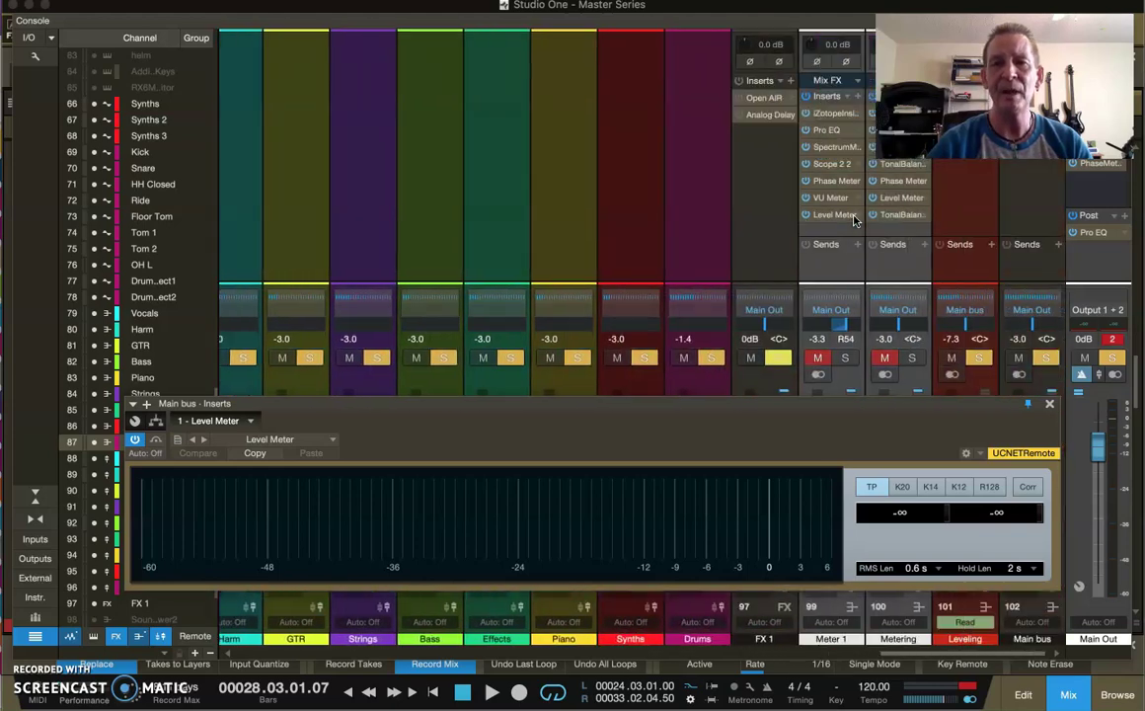
pyautogui.moveTo(807, 217); pyautogui.dragTo(966, 272)
pyautogui.click(965, 272)
pyautogui.moveTo(894, 402); pyautogui.dragTo(896, 438)
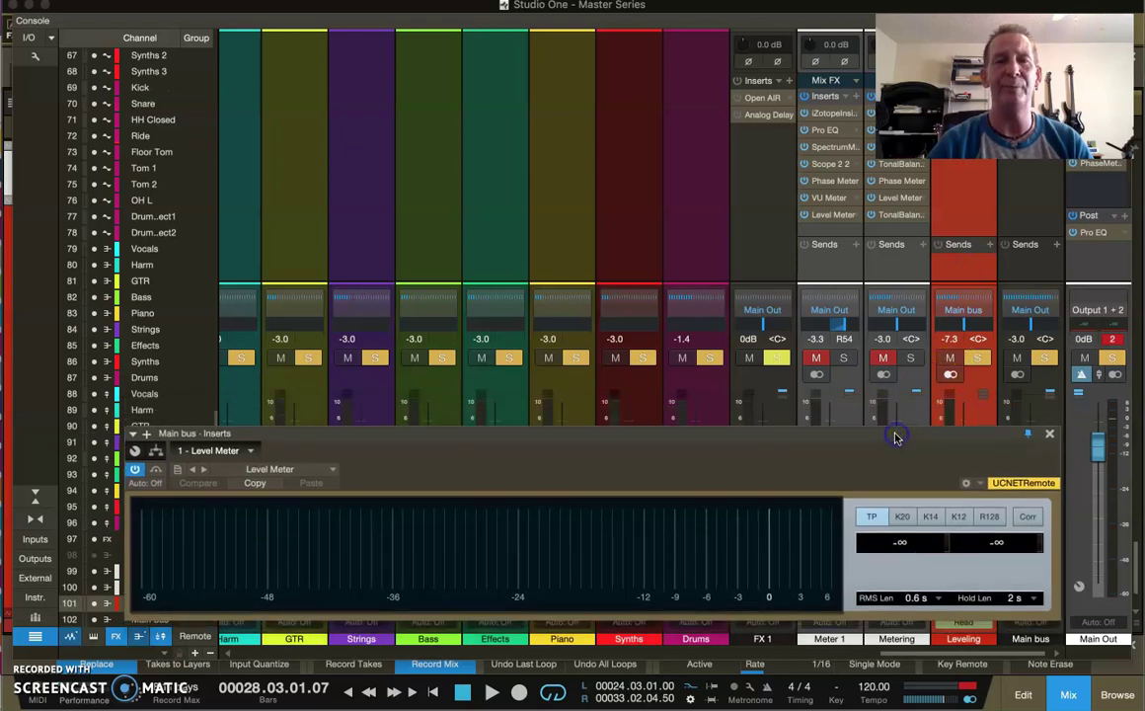
pyautogui.click(1069, 695)
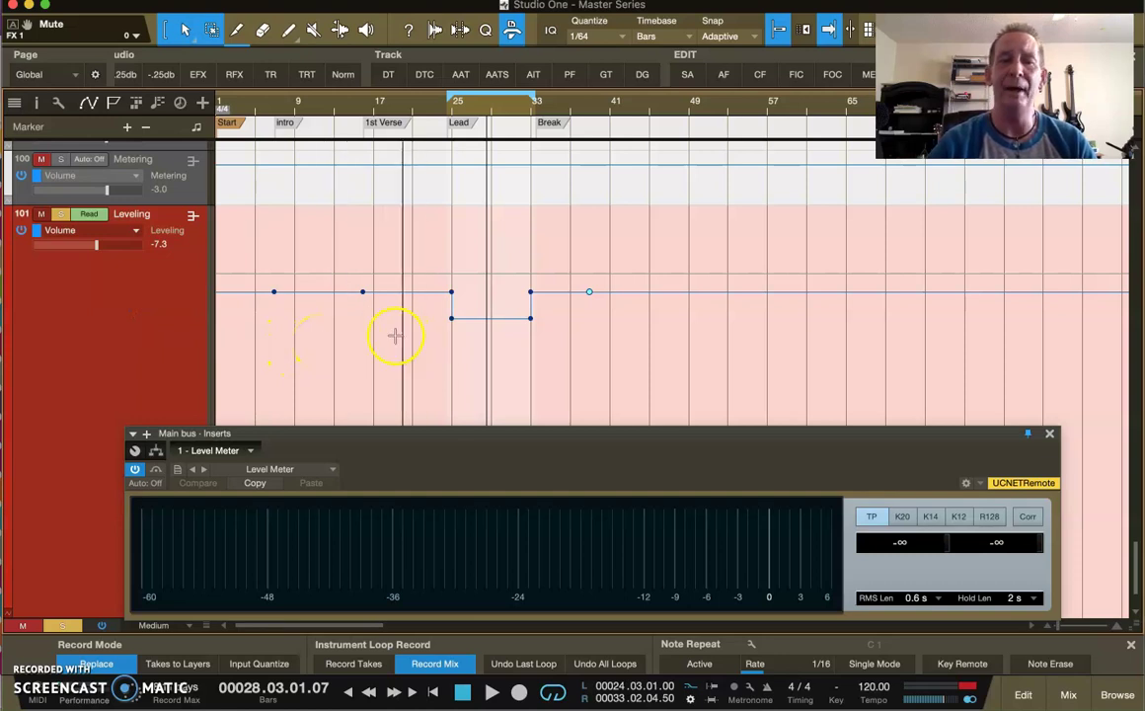
# Play the looped Lead section and check its peaks on the main bus Level Meter against the -3 dB mark
pyautogui.click(171, 292)
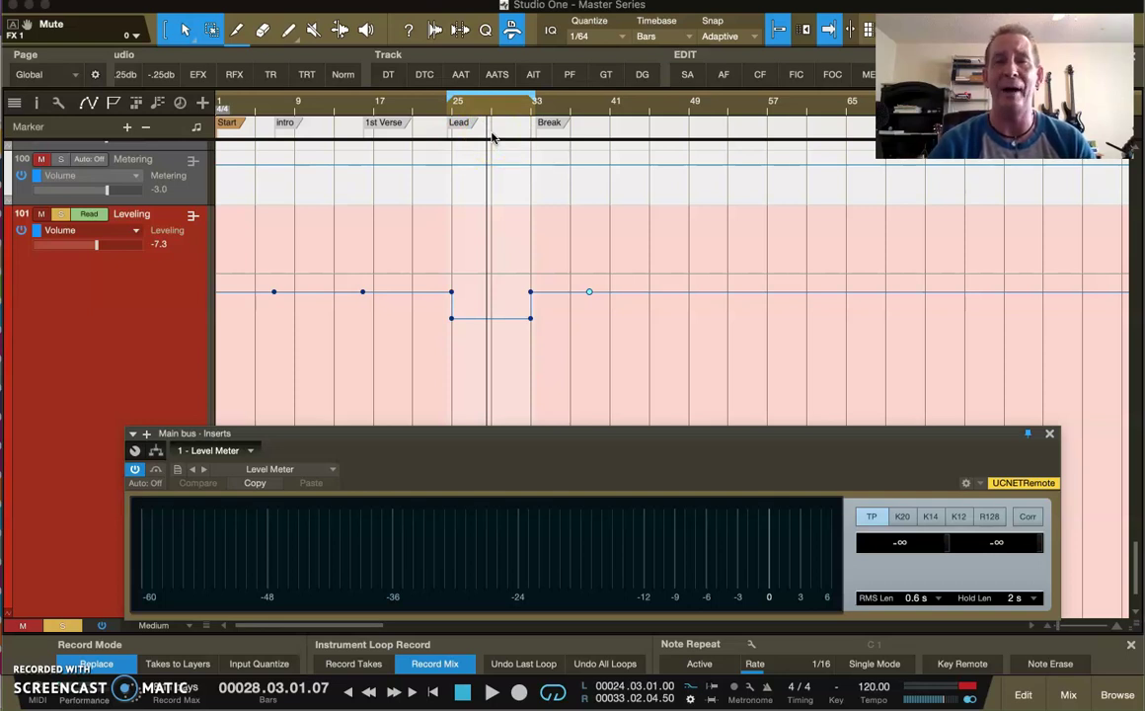
pyautogui.press('space')
pyautogui.click(550, 146)
pyautogui.click(447, 319)
pyautogui.click(490, 303)
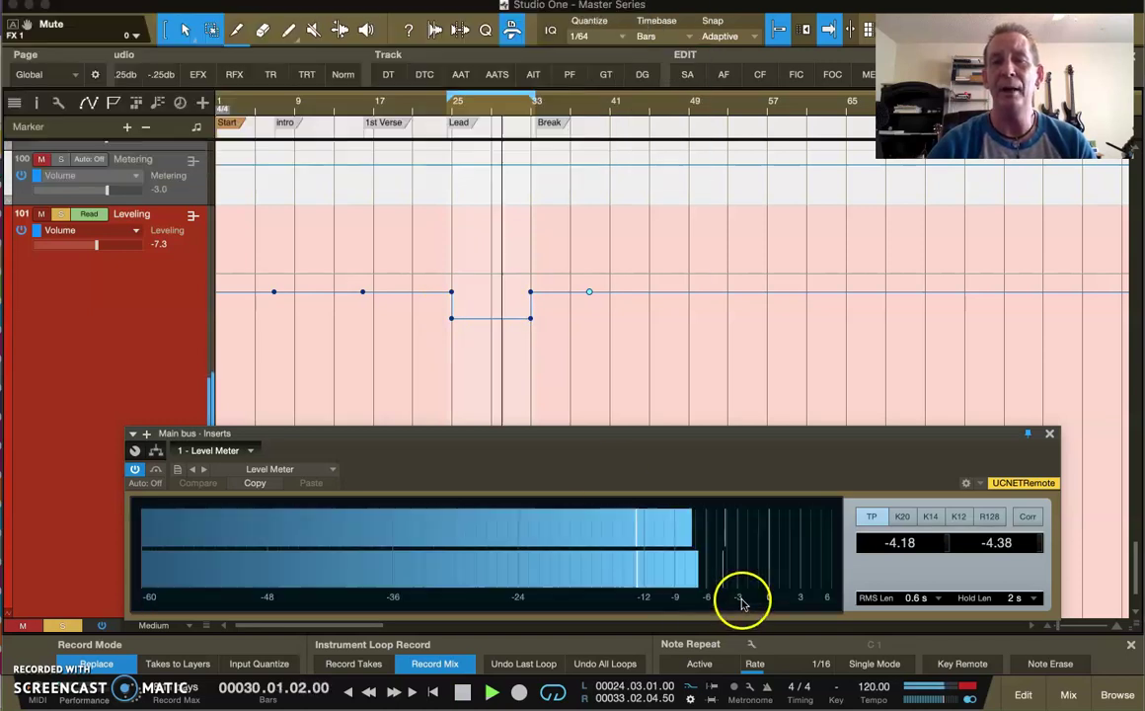
pyautogui.moveTo(740, 596)
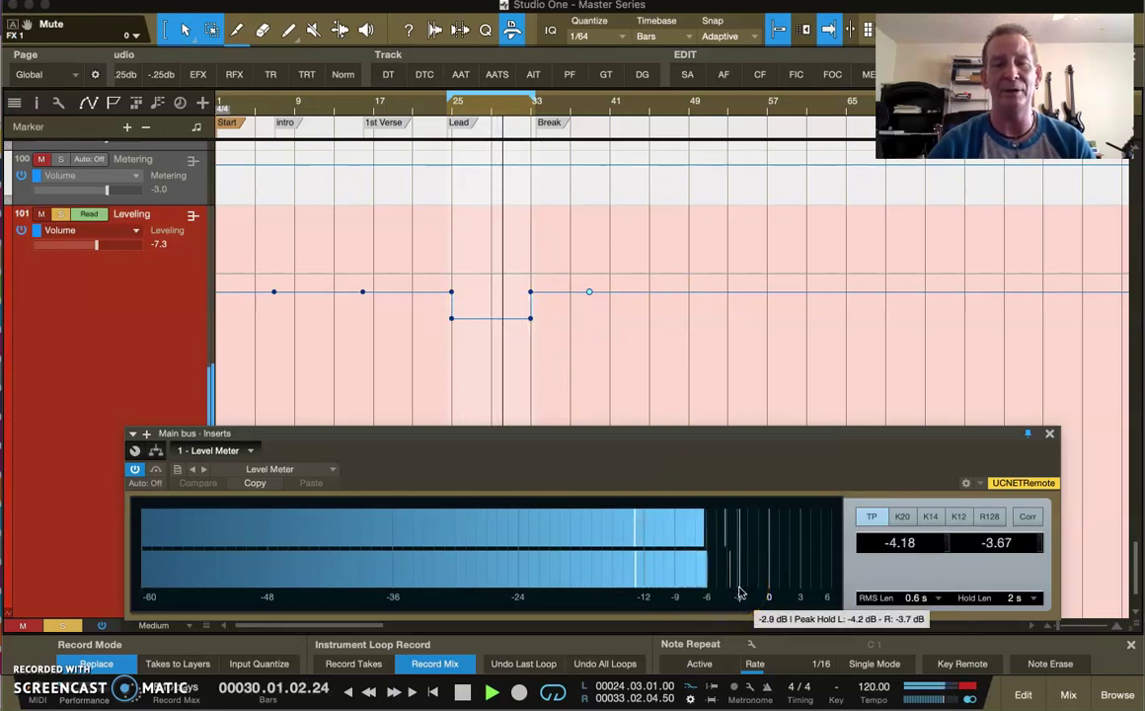
# On the Leveling volume automation, lower the 1st Verse section to about -7.5 dB and set the Lead section to -7.0 dB
pyautogui.click(401, 274)
pyautogui.click(401, 275)
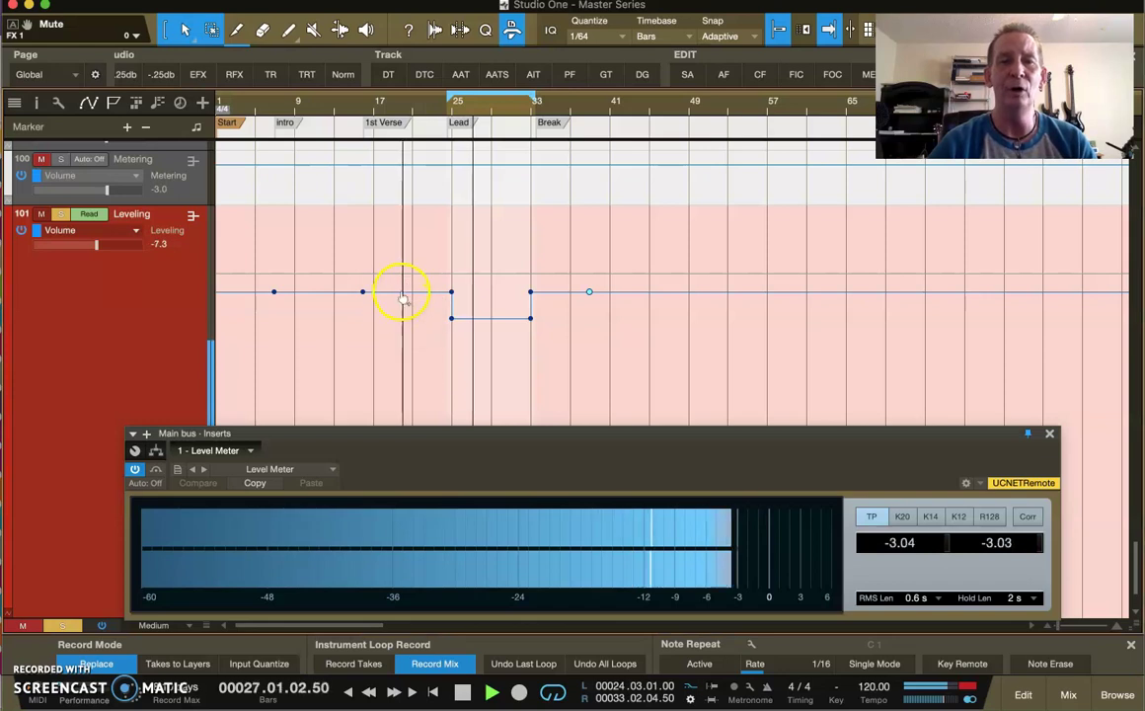
pyautogui.moveTo(400, 275)
pyautogui.mouseDown()
pyautogui.moveTo(404, 312)
pyautogui.moveTo(401, 292)
pyautogui.mouseUp()
pyautogui.click(454, 326)
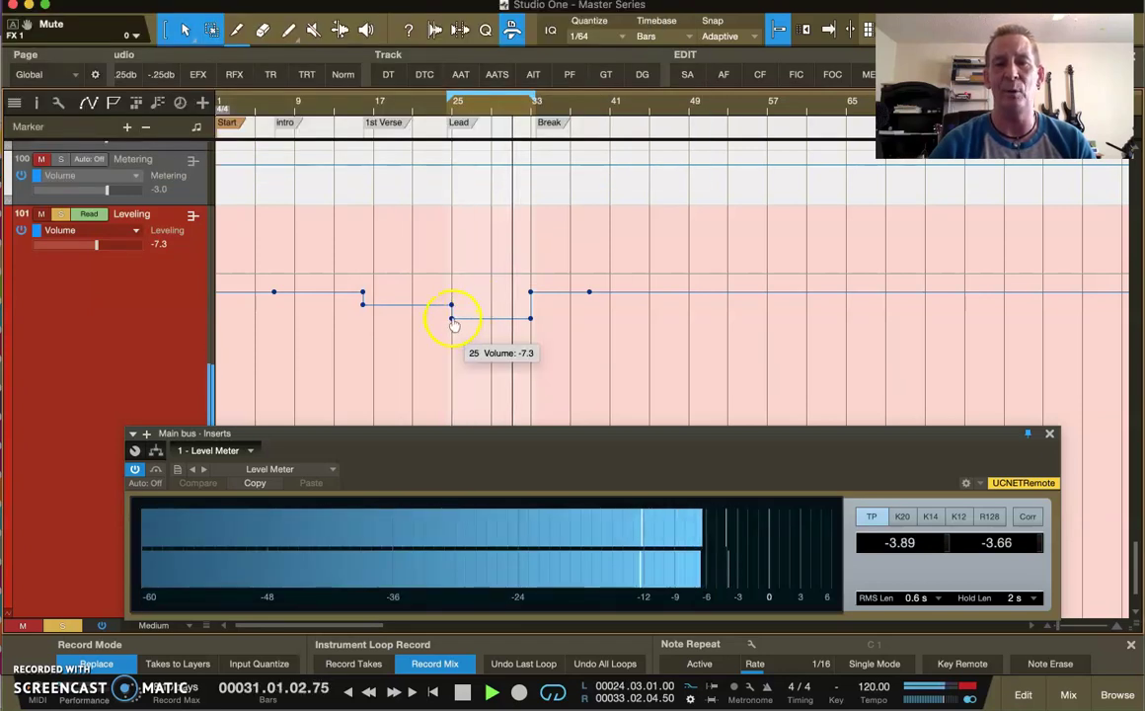
pyautogui.moveTo(488, 289); pyautogui.dragTo(487, 289)
pyautogui.moveTo(411, 285); pyautogui.dragTo(412, 288)
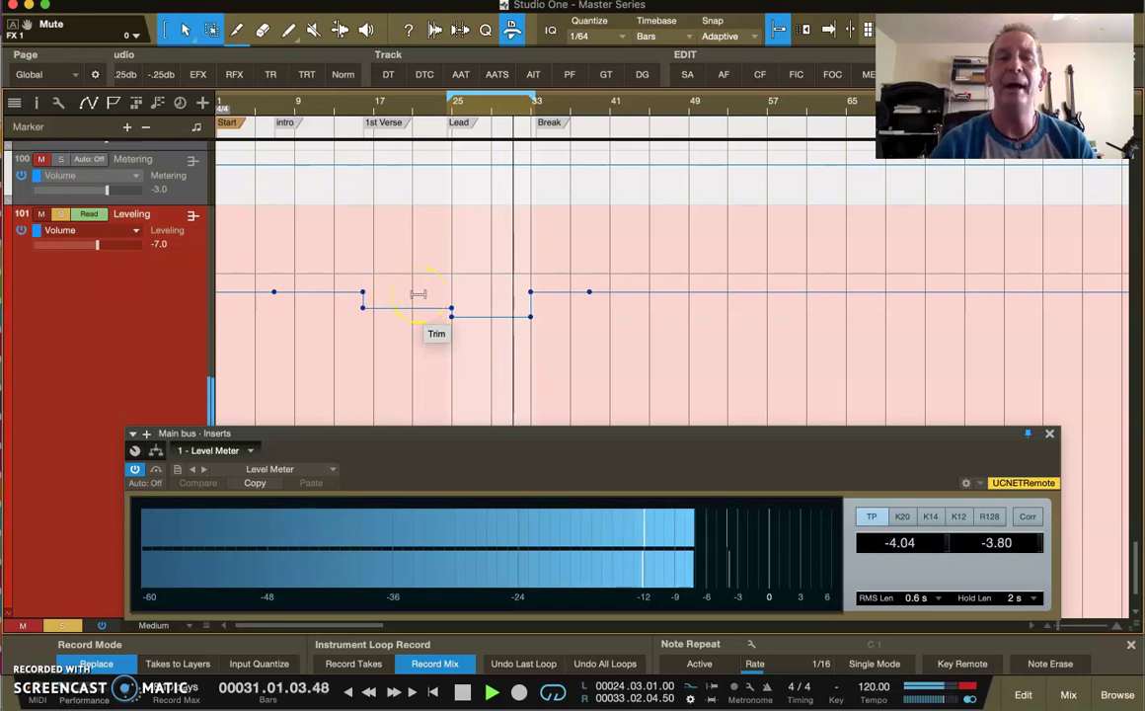
pyautogui.moveTo(418, 293); pyautogui.dragTo(412, 294)
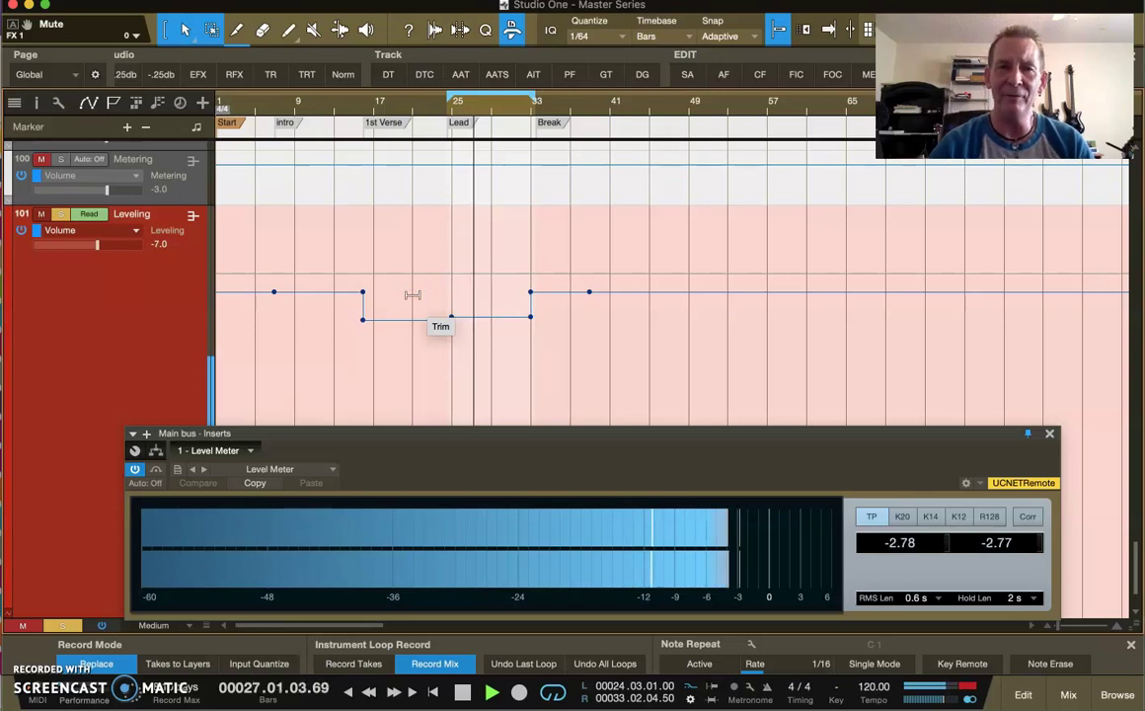
pyautogui.click(423, 328)
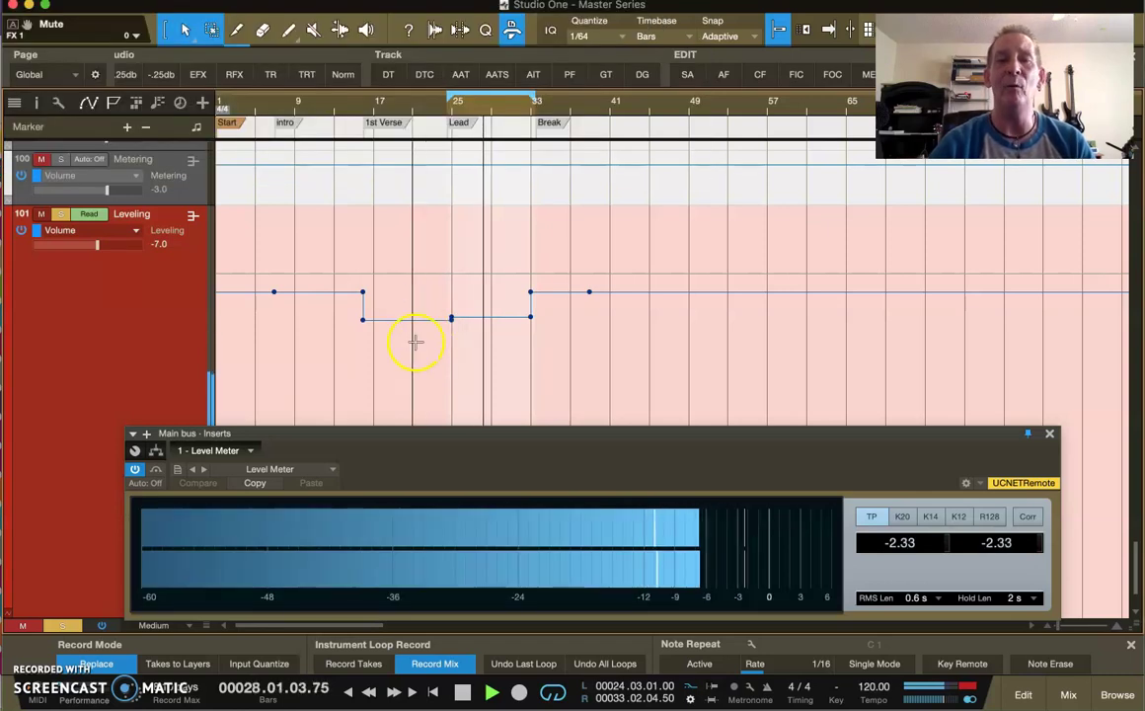
# Lower the intro section of the Leveling volume automation to -8.0 dB
pyautogui.click(453, 316)
pyautogui.click(402, 331)
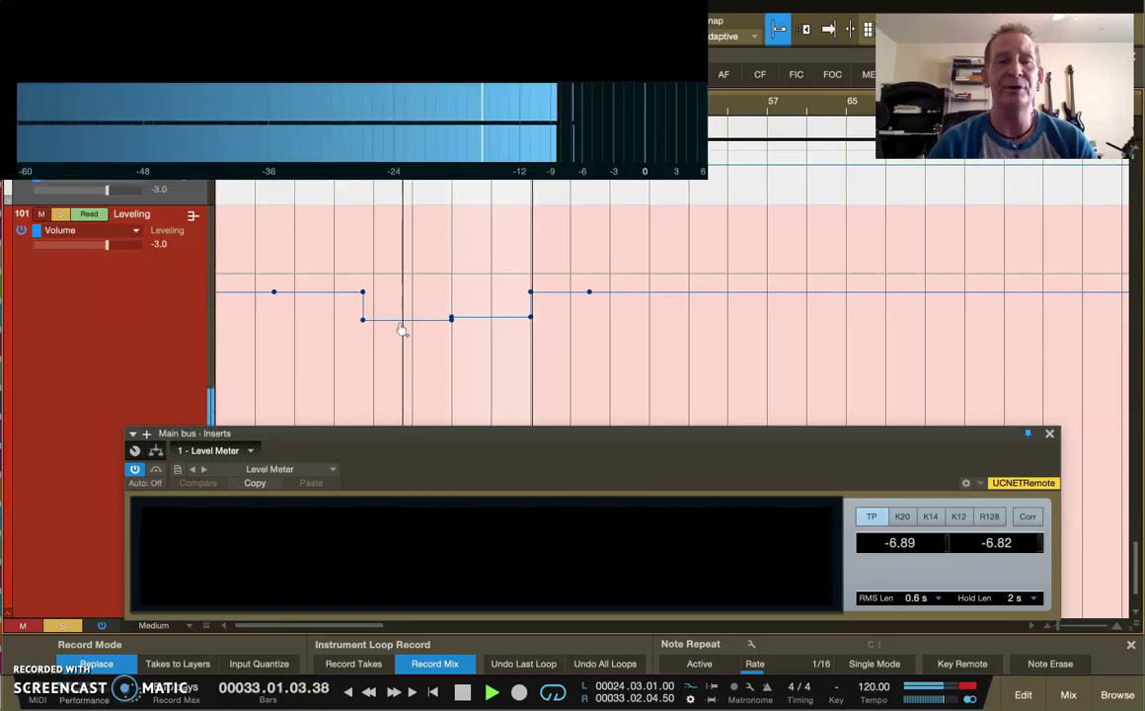
pyautogui.moveTo(318, 269); pyautogui.dragTo(320, 321)
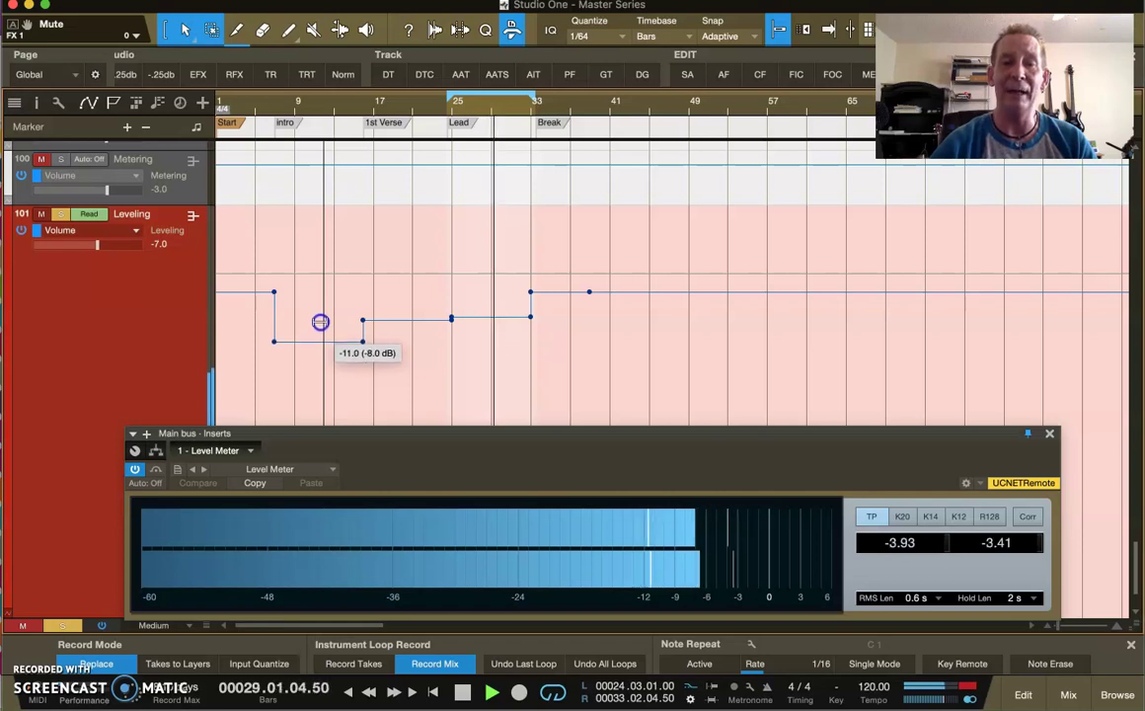
pyautogui.moveTo(320, 320); pyautogui.dragTo(320, 303)
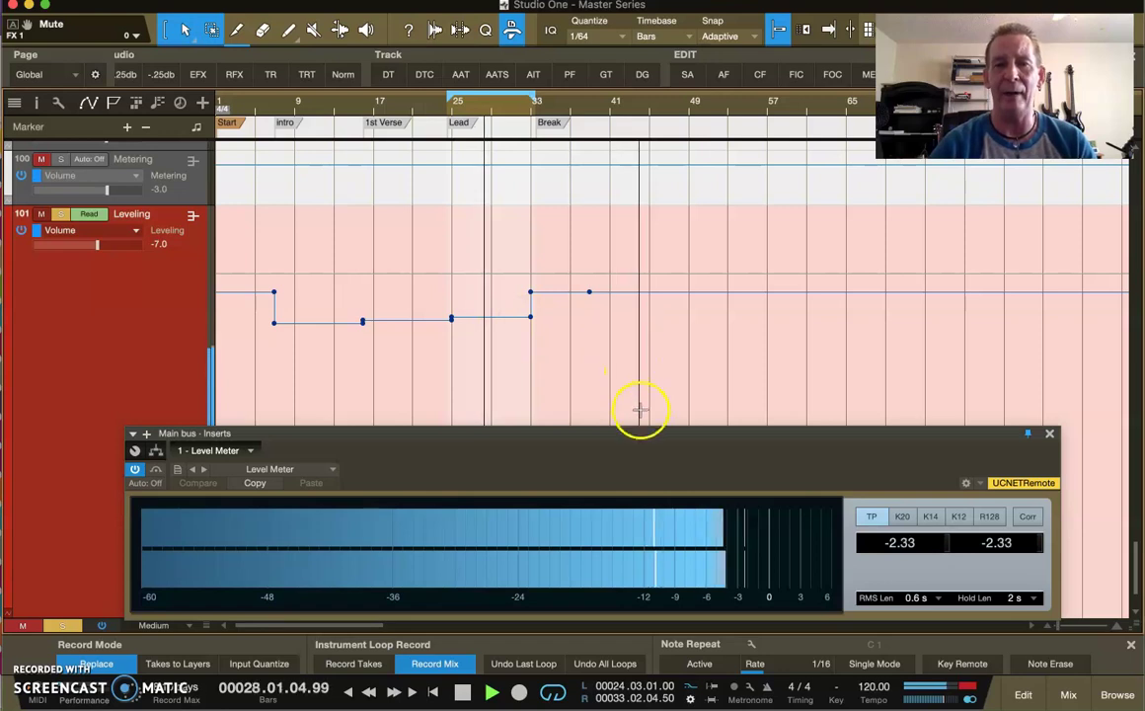
# Examine the Leveling volume automation across the intro, 1st Verse and Lead sections against the Level Meter during playback
pyautogui.moveTo(640, 419); pyautogui.dragTo(201, 338)
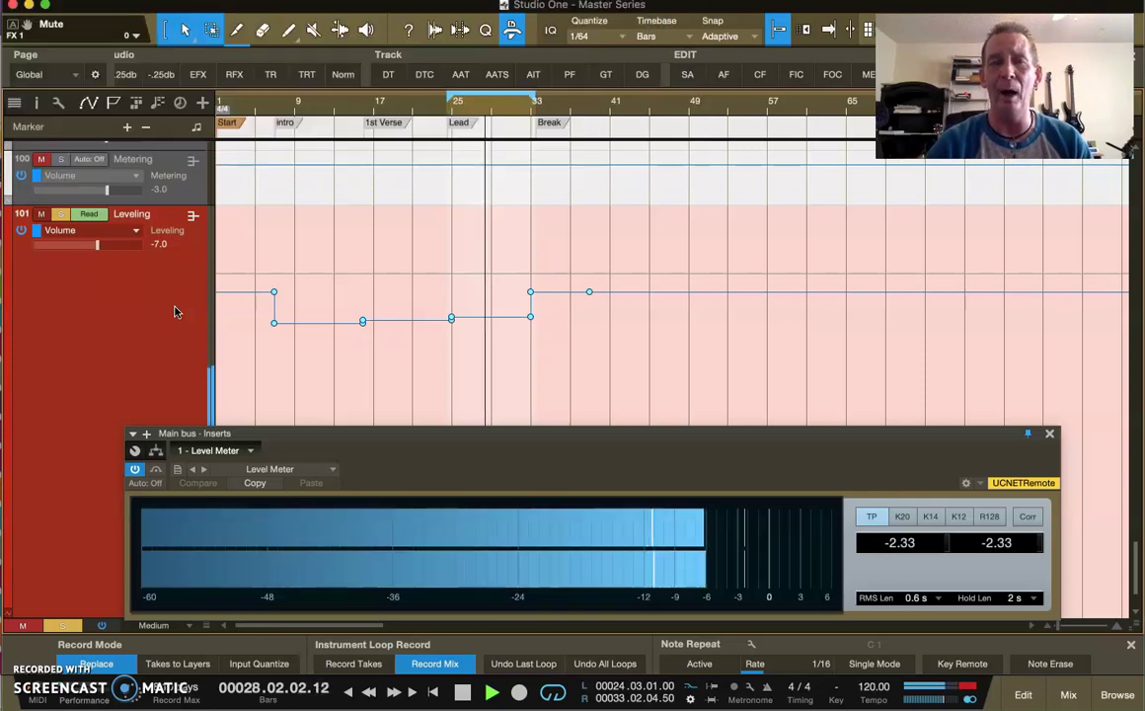
pyautogui.click(486, 387)
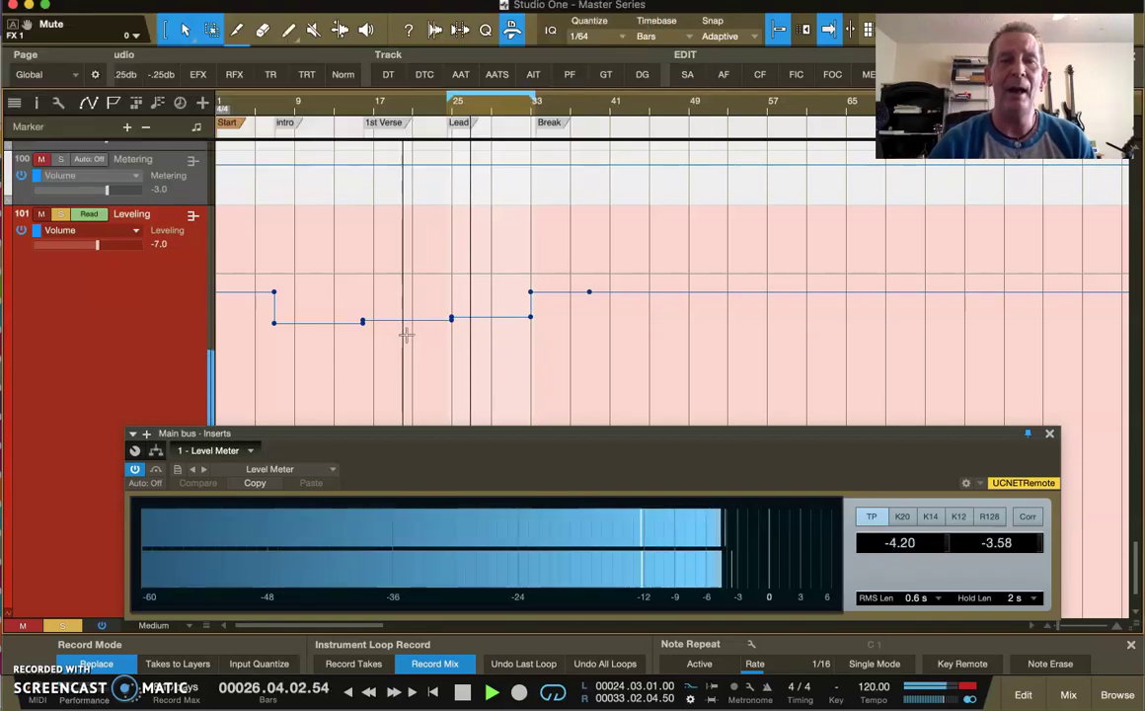
pyautogui.click(310, 333)
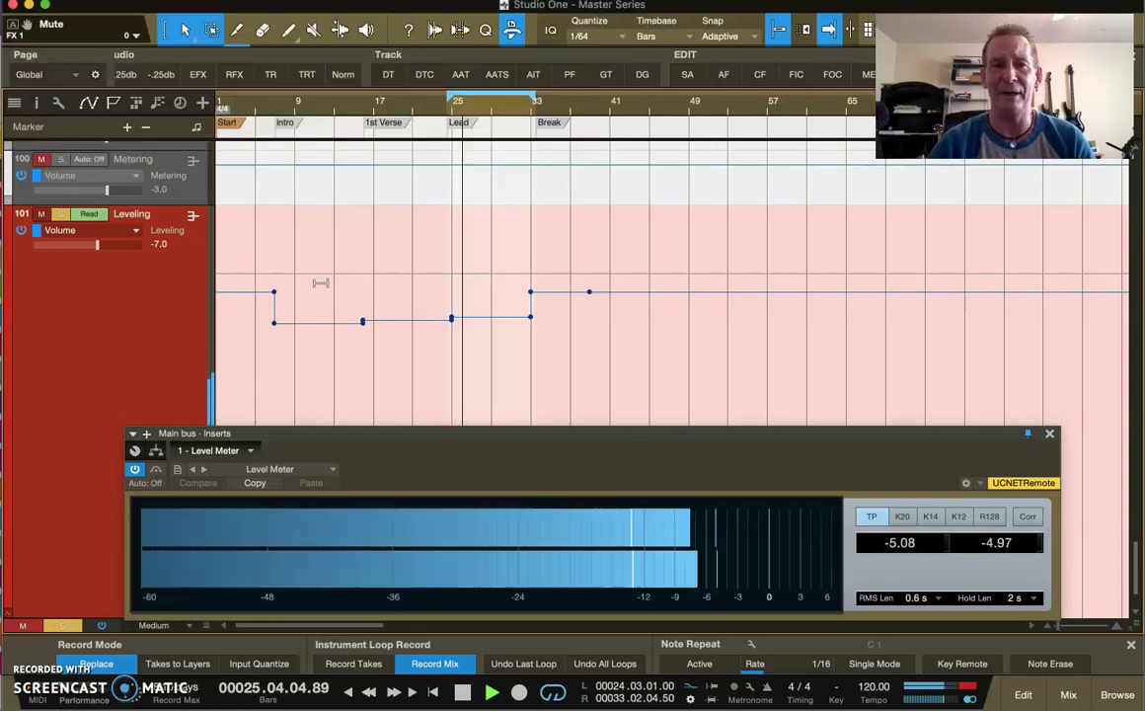
pyautogui.click(317, 331)
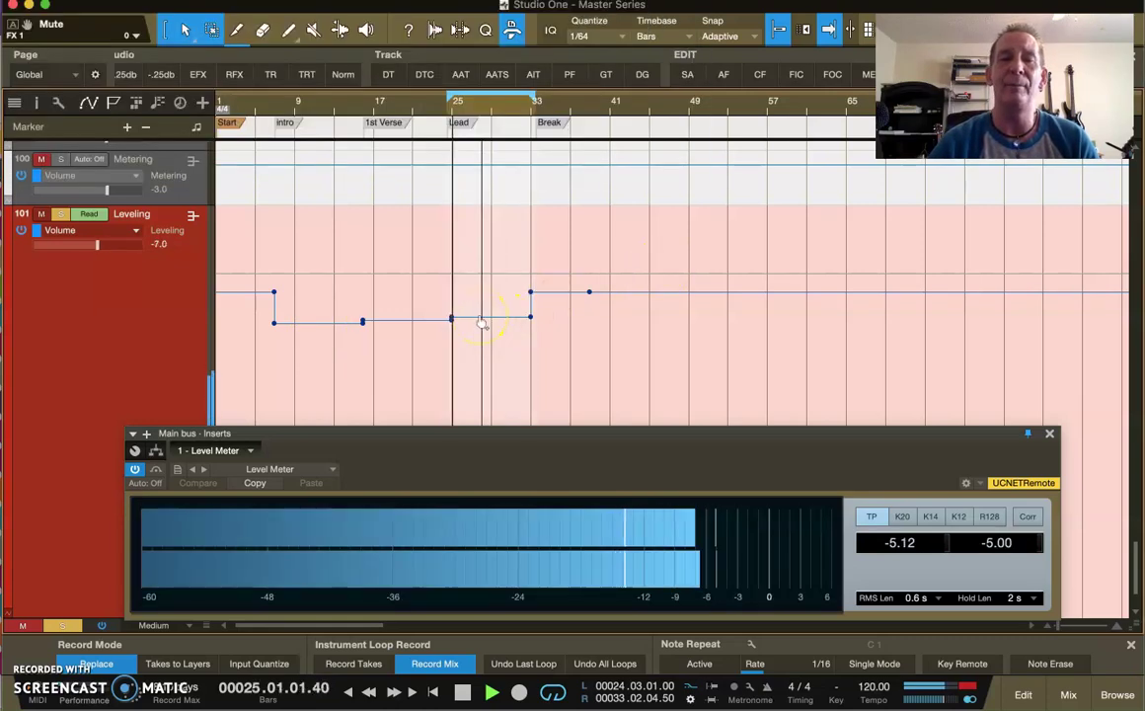
pyautogui.click(448, 324)
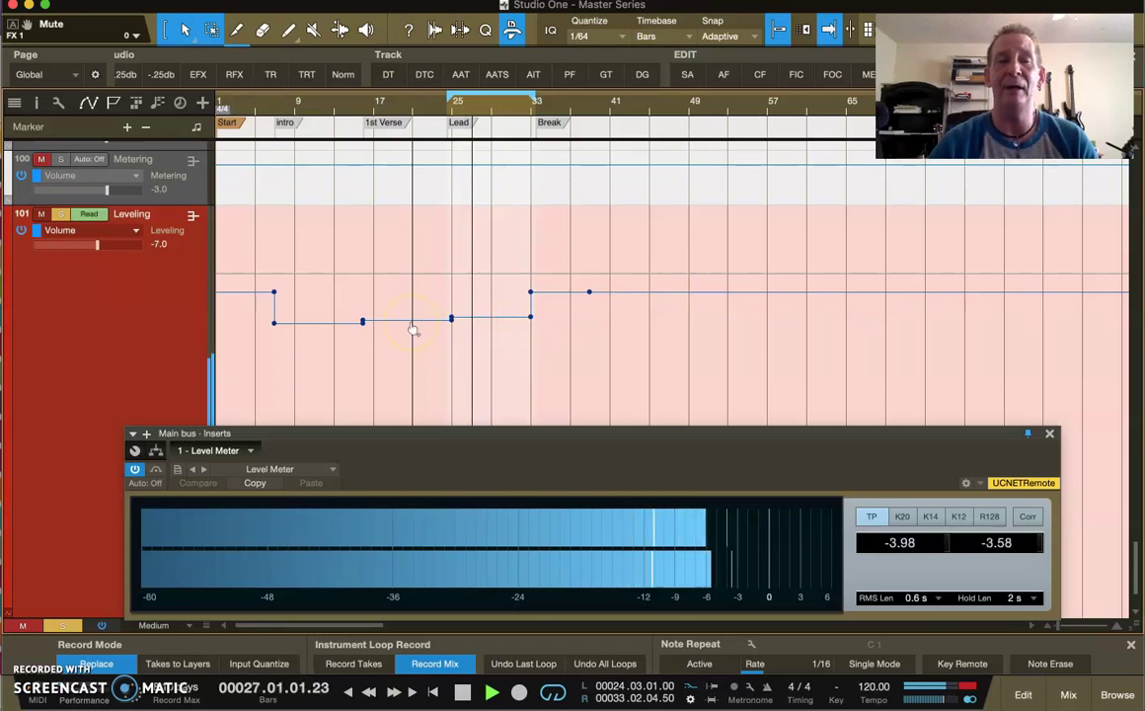
pyautogui.click(414, 326)
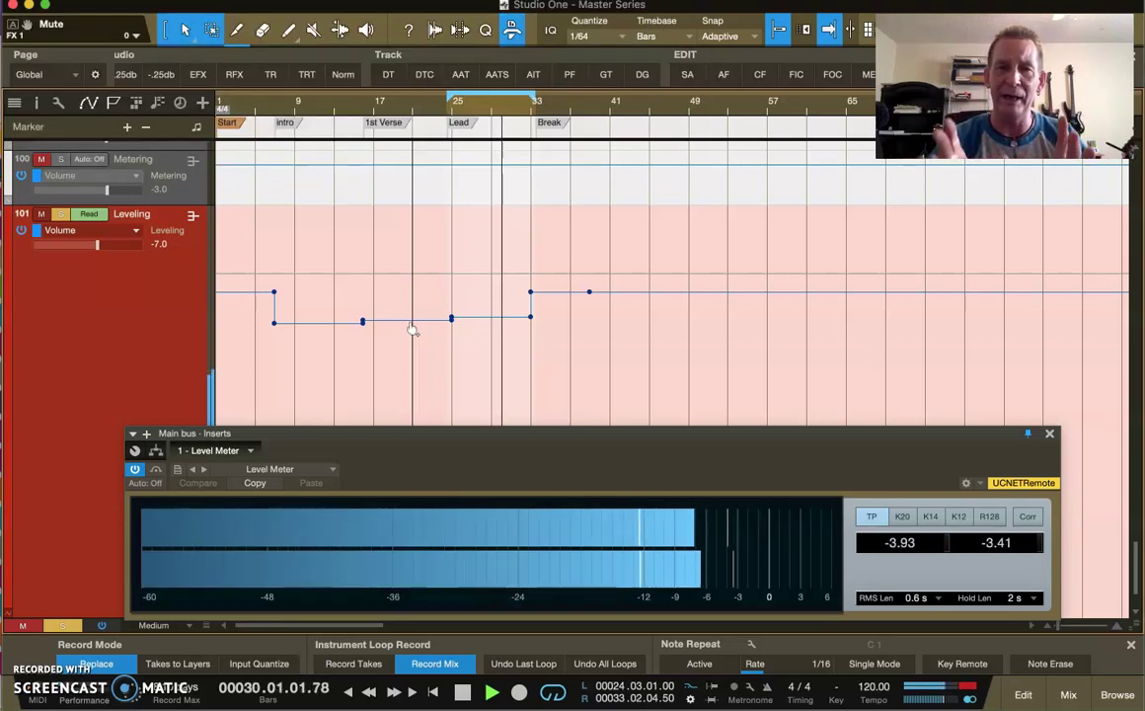
pyautogui.click(481, 325)
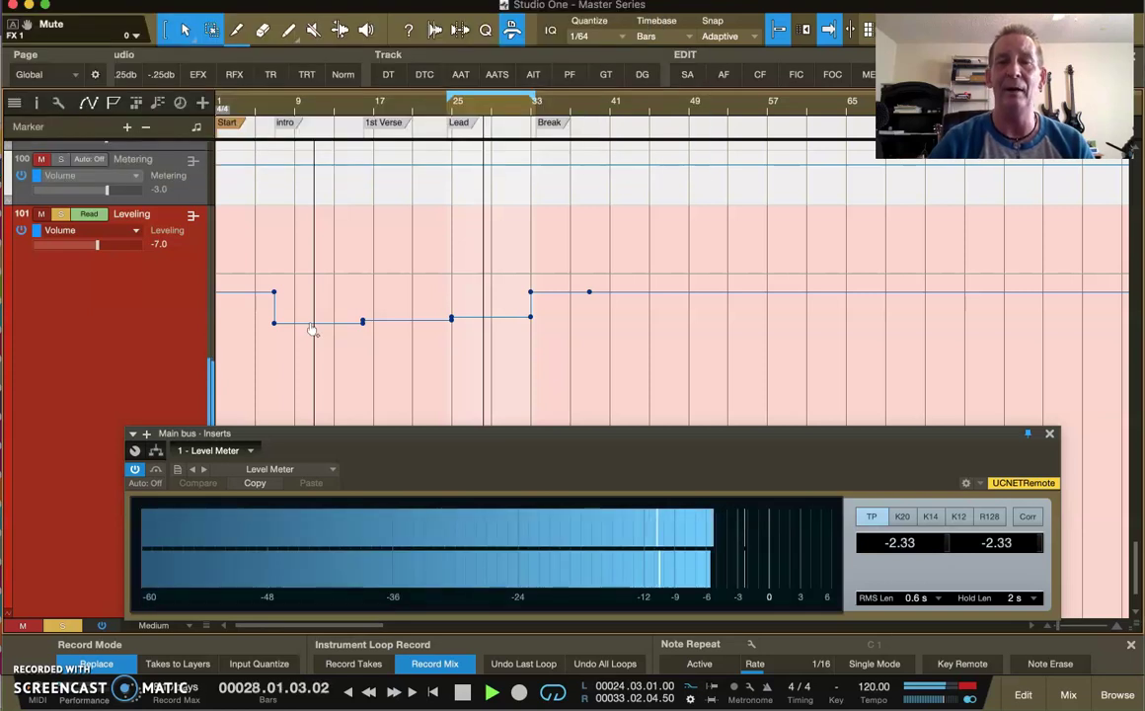
pyautogui.click(471, 324)
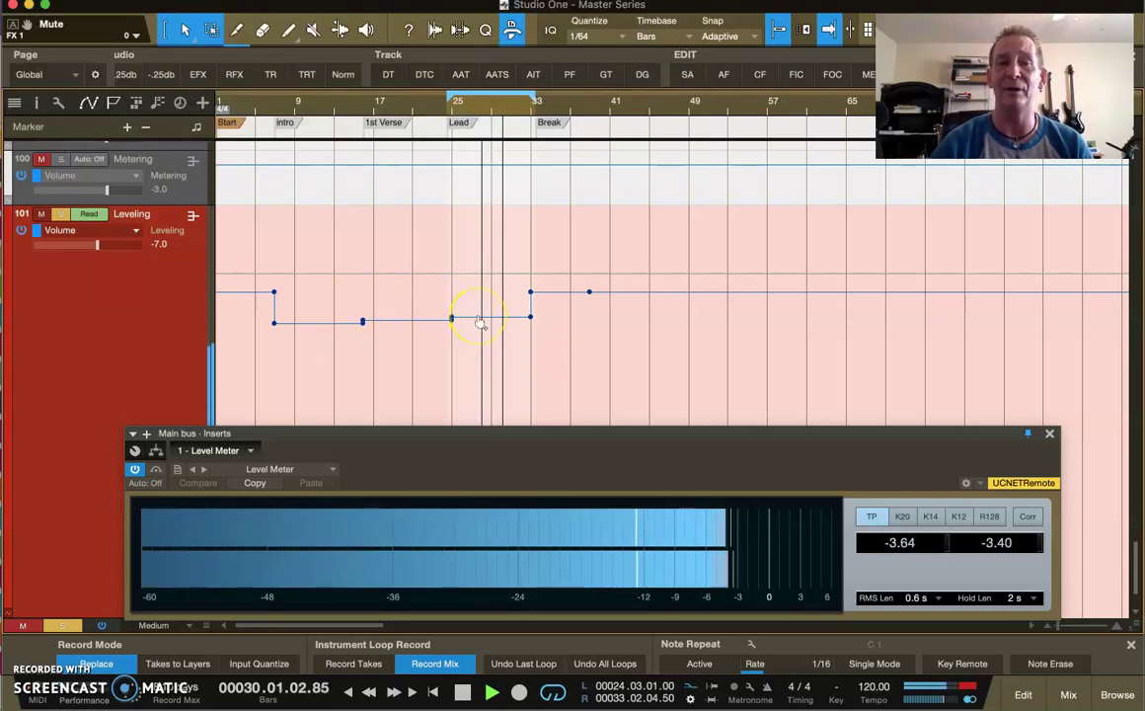
pyautogui.moveTo(364, 325)
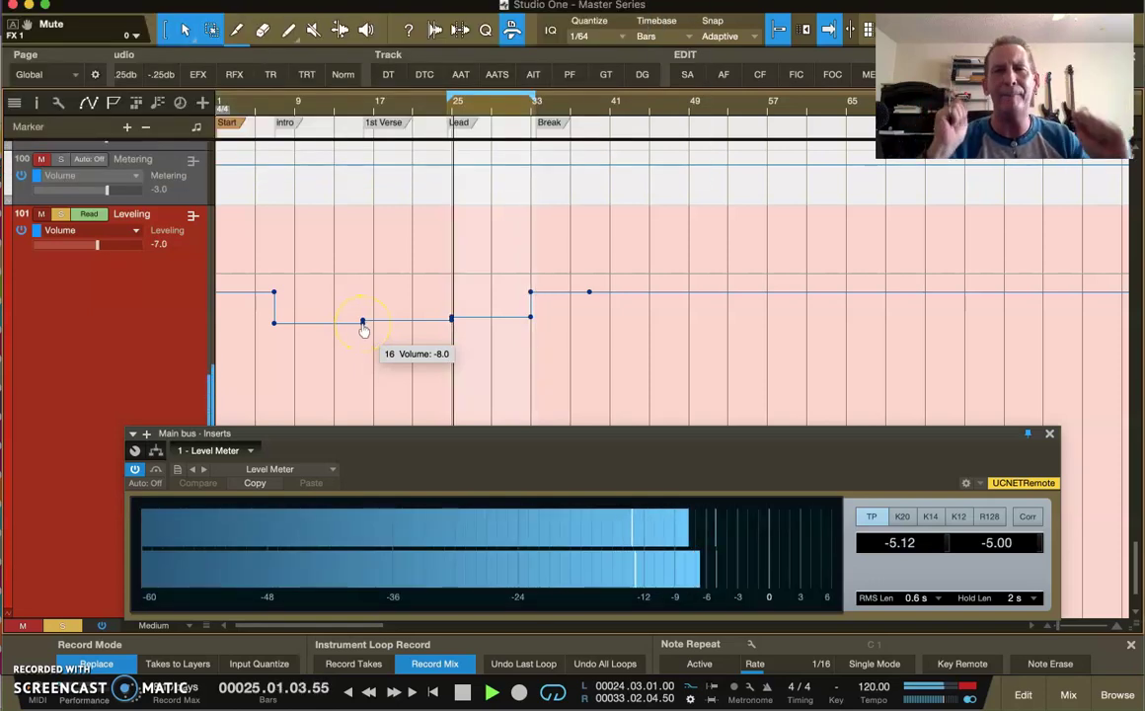
pyautogui.click(362, 325)
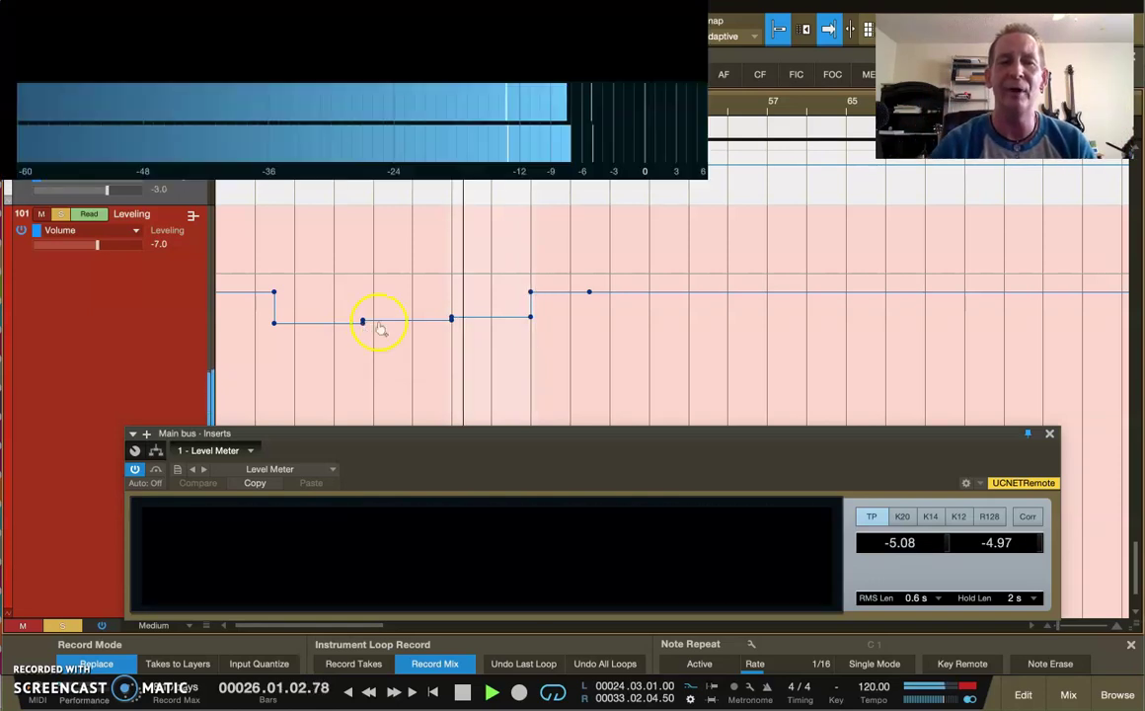
pyautogui.moveTo(362, 324)
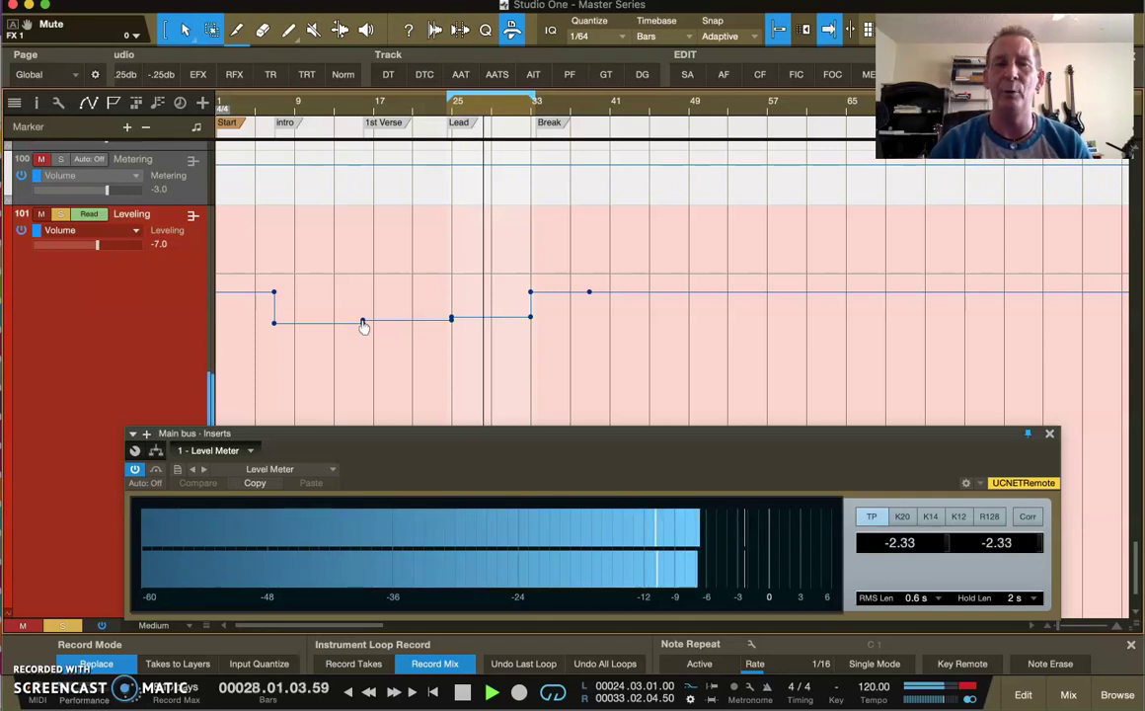
# On the Leveling volume automation, raise a short stretch at the end of the Lead section and lower the opening bars of Break
pyautogui.click(567, 318)
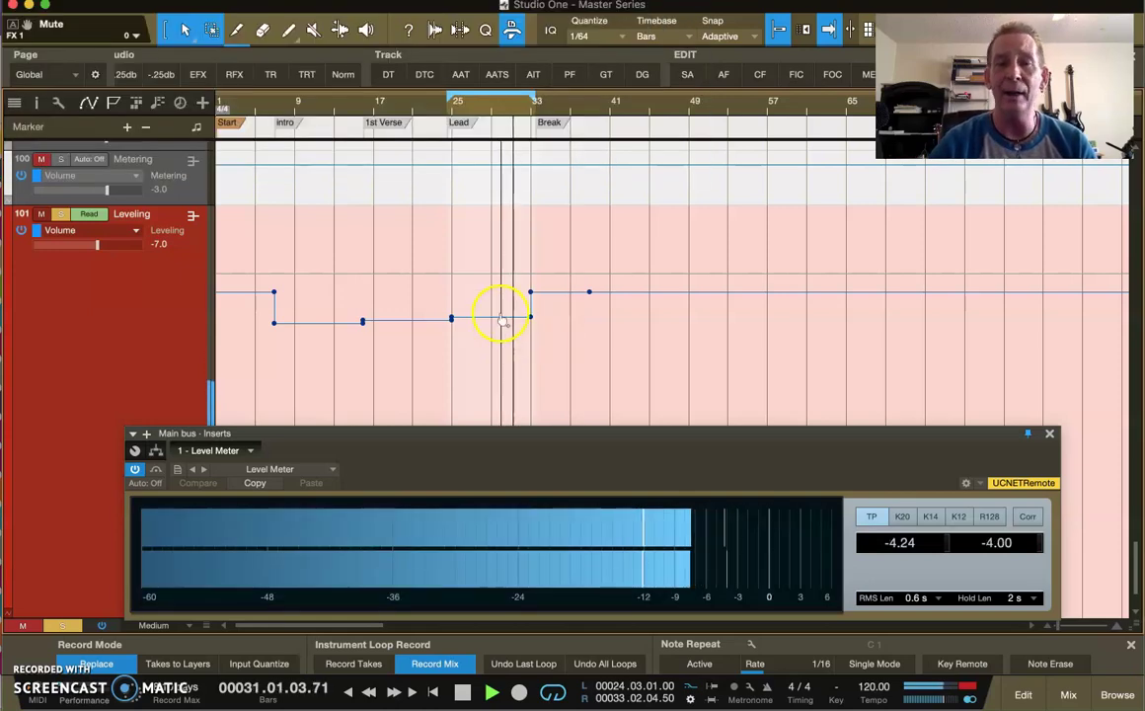
pyautogui.click(508, 281)
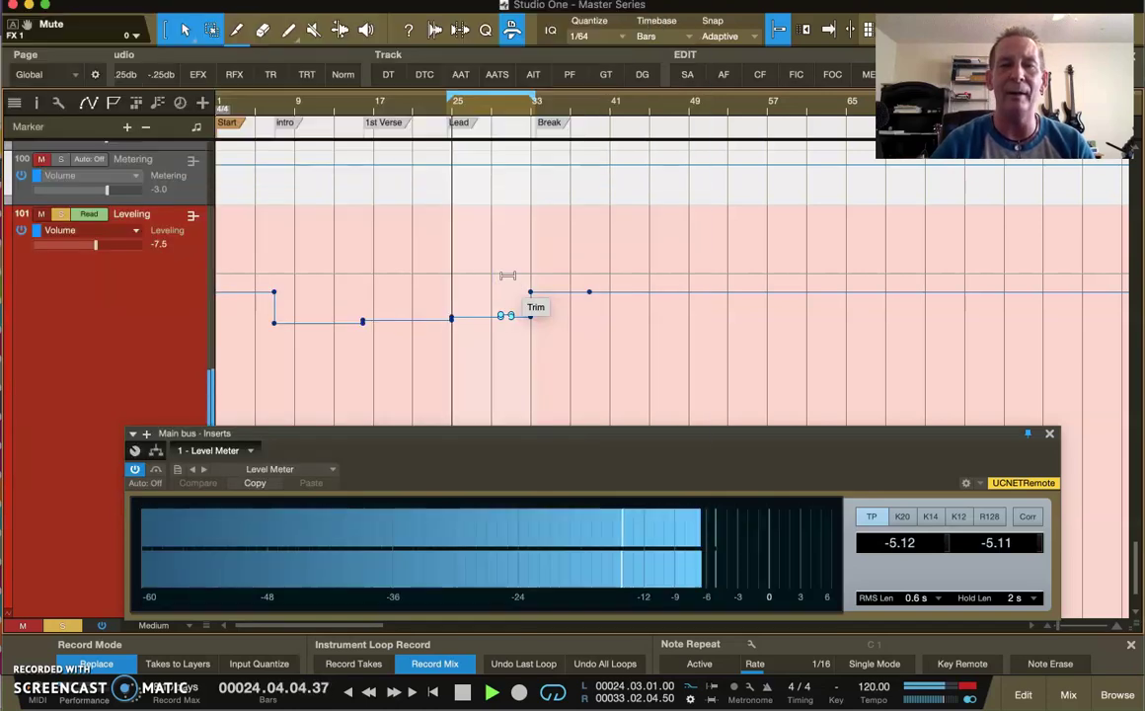
pyautogui.click(510, 330)
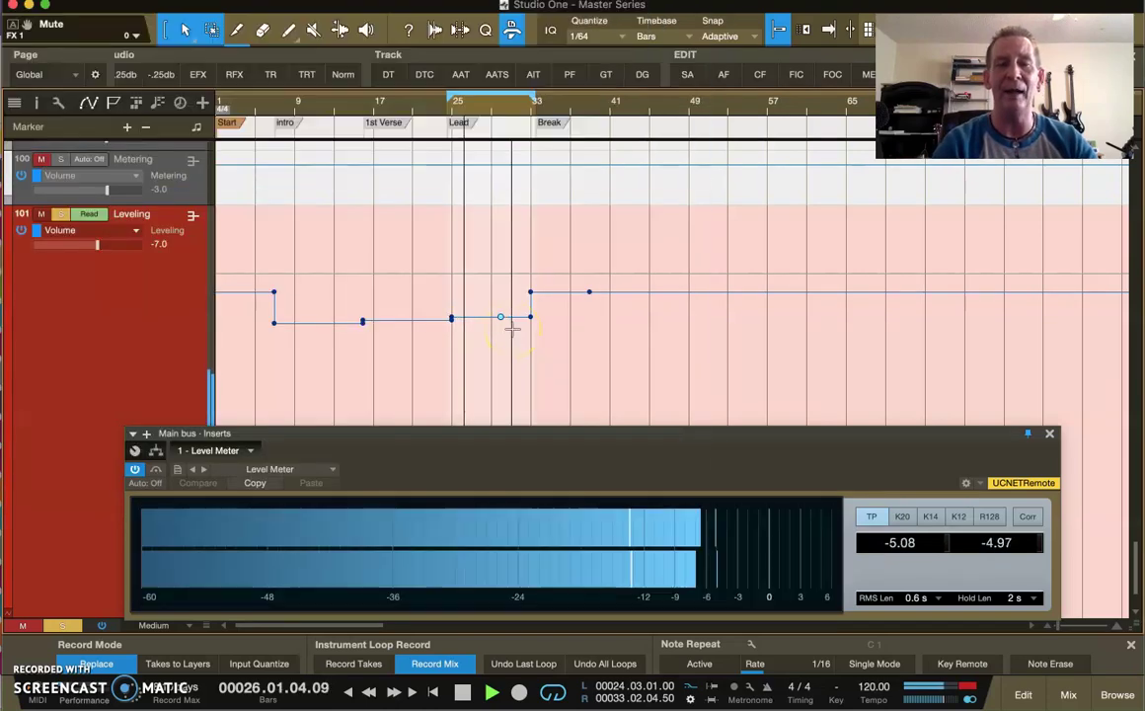
pyautogui.click(515, 319)
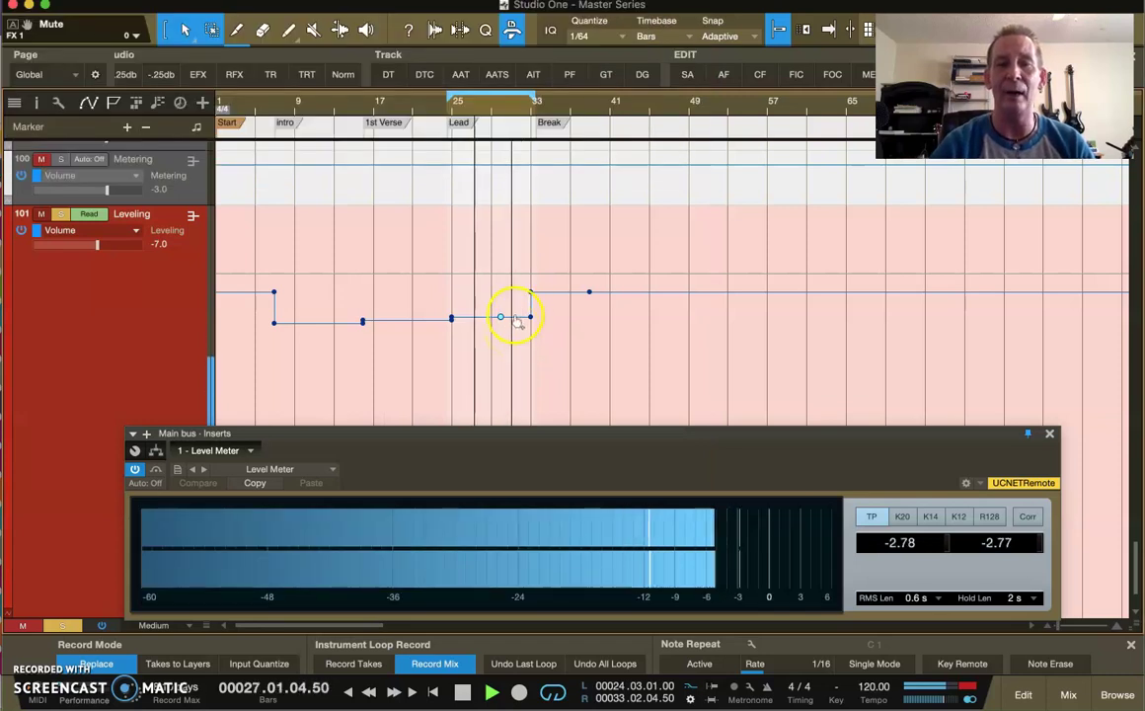
pyautogui.moveTo(522, 277); pyautogui.dragTo(523, 268)
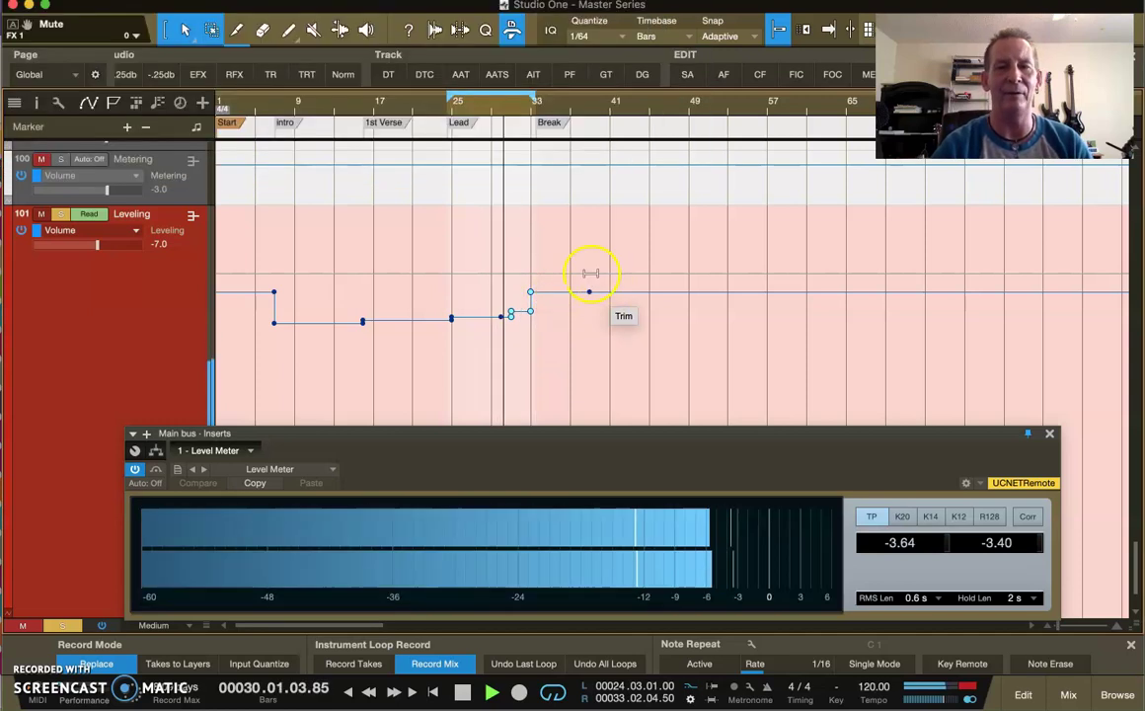
pyautogui.moveTo(560, 261); pyautogui.dragTo(565, 293)
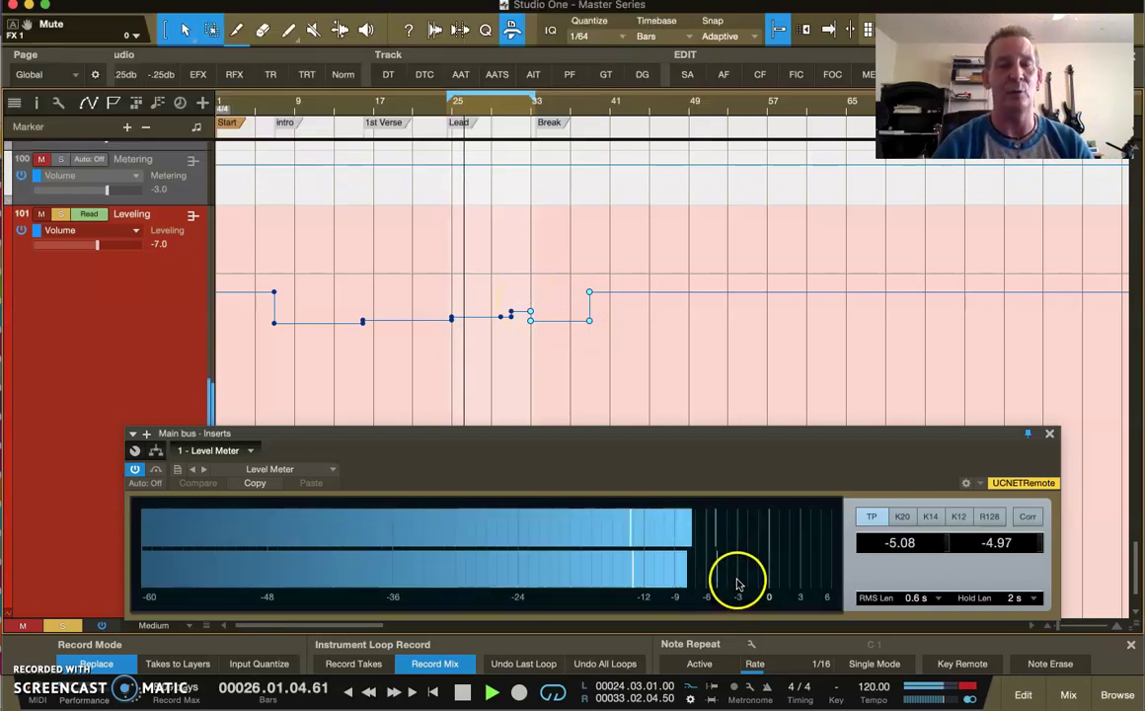
pyautogui.moveTo(737, 584)
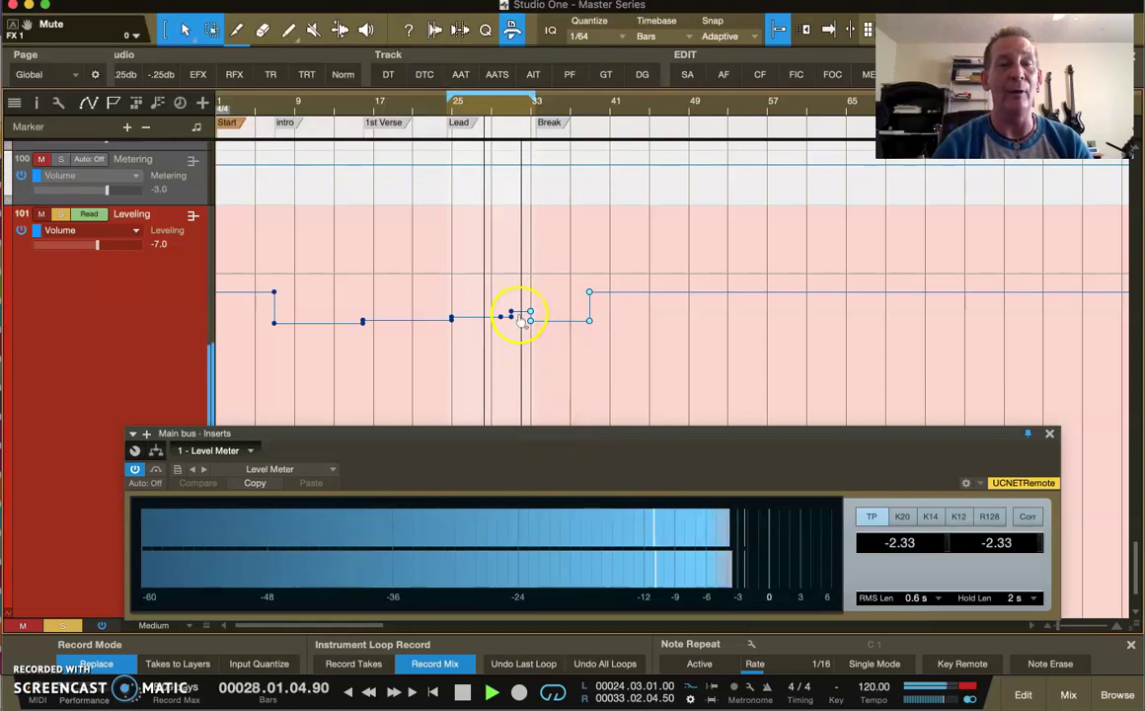
# Add two points late in the 1st Verse section of the Leveling automation and slightly lower the short stretch between them
pyautogui.click(415, 320)
pyautogui.click(421, 320)
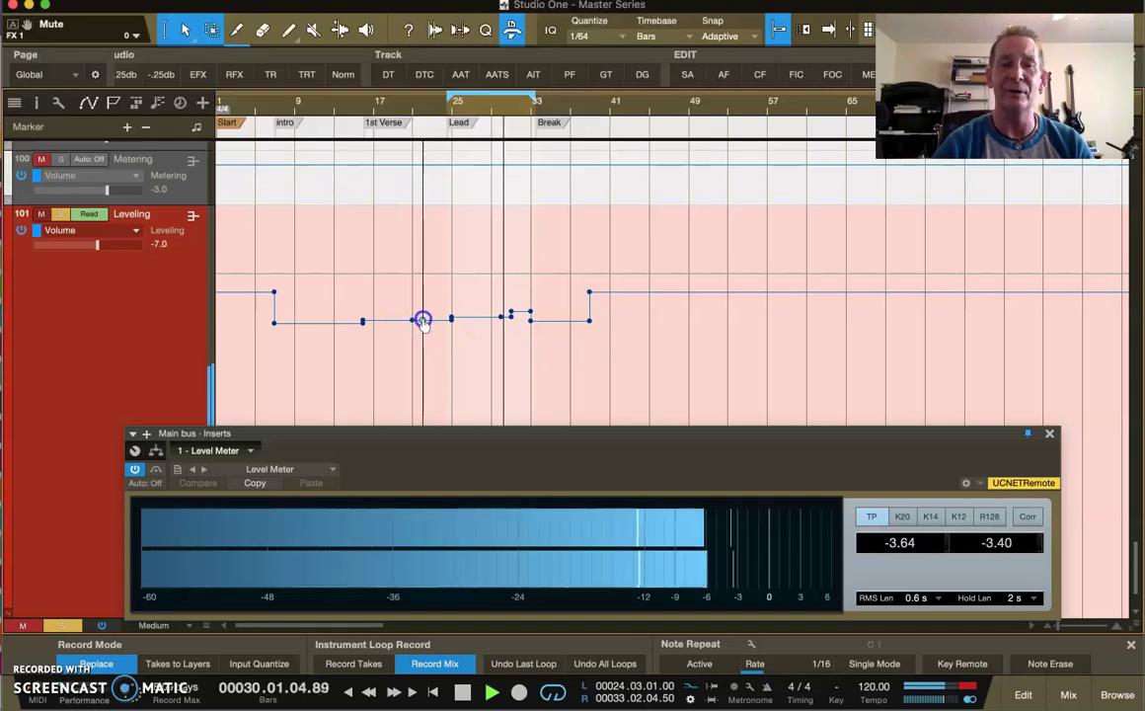
pyautogui.moveTo(416, 278); pyautogui.dragTo(418, 279)
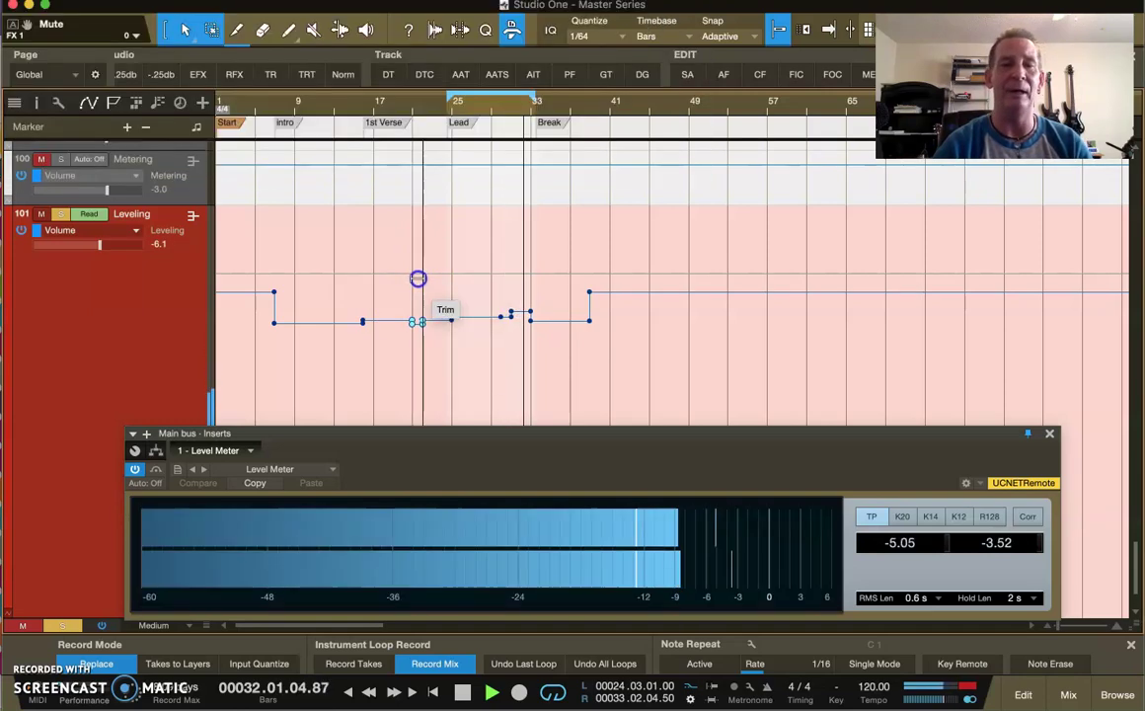
# Add four volume points across the intro section of the Leveling automation and stop playback
pyautogui.click(335, 321)
pyautogui.click(330, 324)
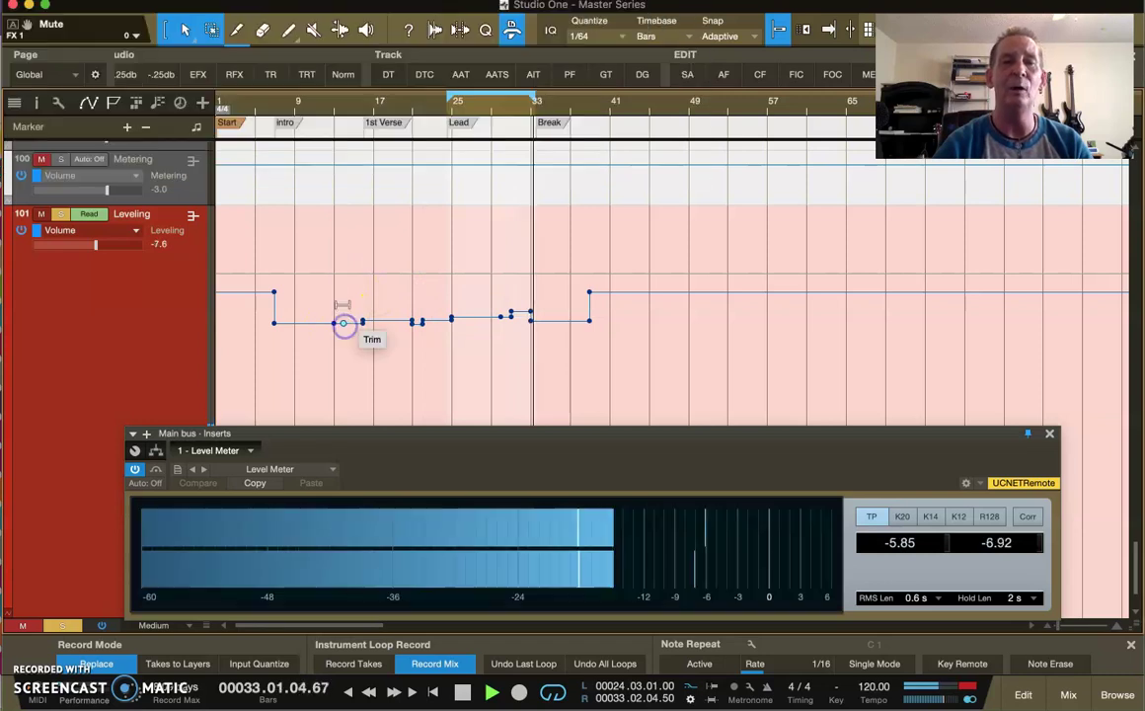
pyautogui.moveTo(339, 299); pyautogui.dragTo(305, 299)
pyautogui.click(312, 322)
pyautogui.click(294, 322)
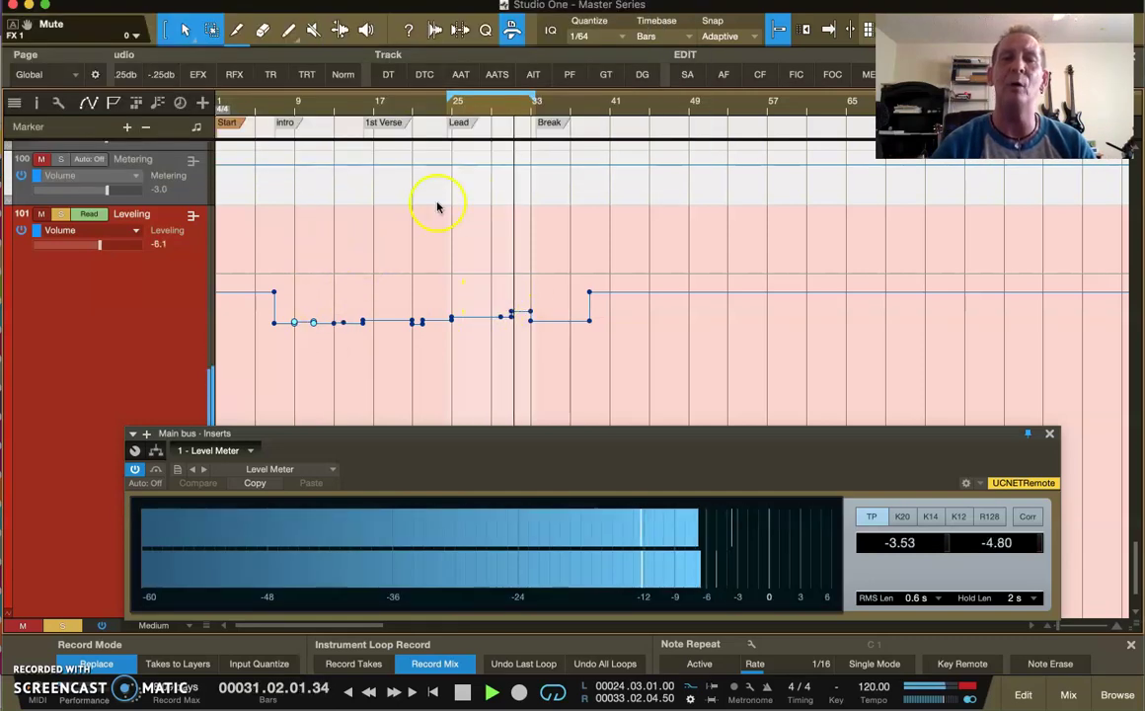
pyautogui.click(421, 324)
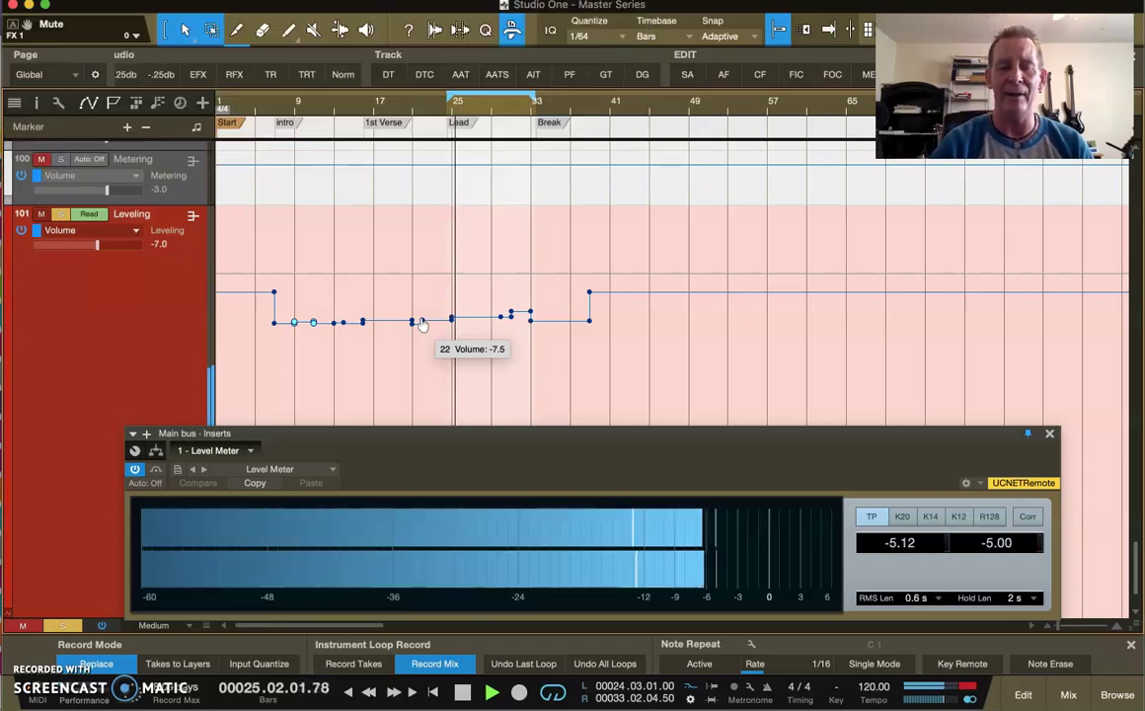
pyautogui.press('space')
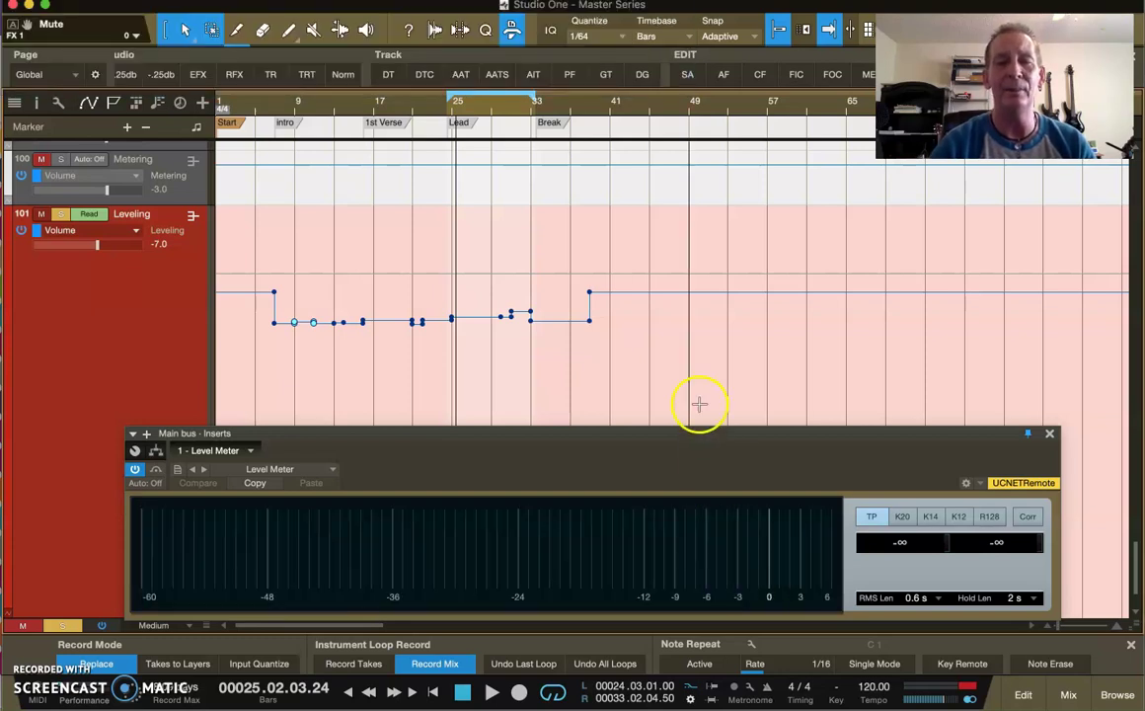
# Select all Leveling automation points from the intro through Break and lower them together by about 1 dB, bringing the Lead's start to -8.0 dB
pyautogui.moveTo(641, 416); pyautogui.dragTo(241, 326)
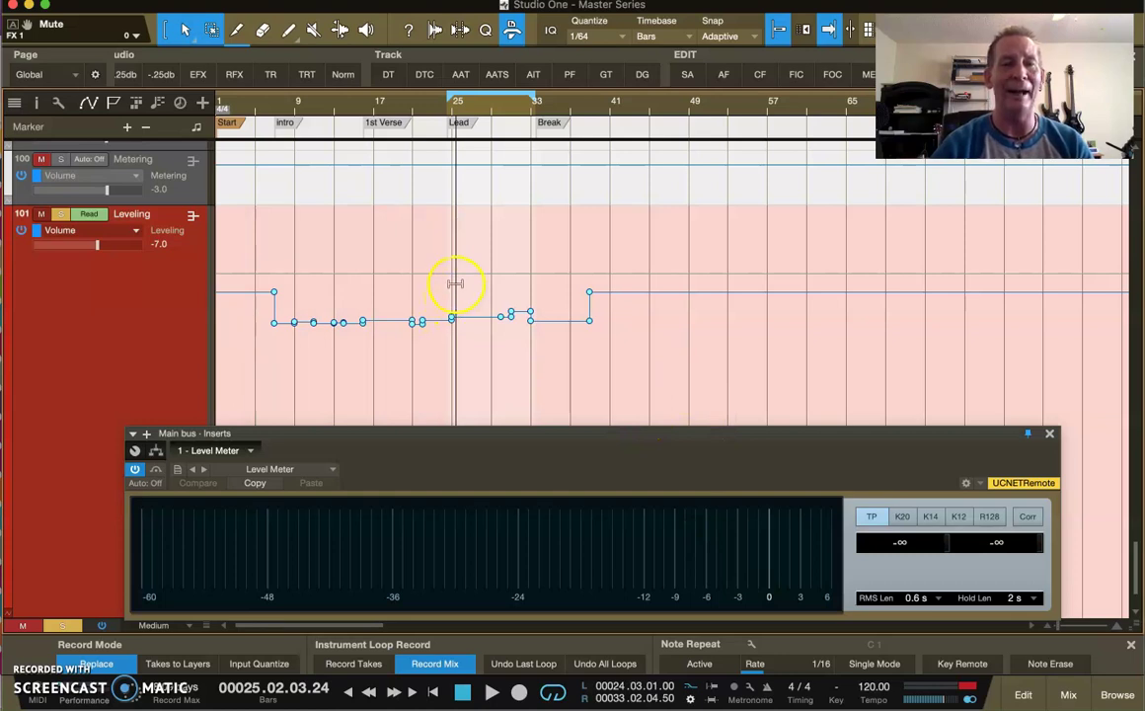
pyautogui.moveTo(455, 282)
pyautogui.mouseDown()
pyautogui.moveTo(455, 306)
pyautogui.moveTo(455, 291)
pyautogui.mouseUp()
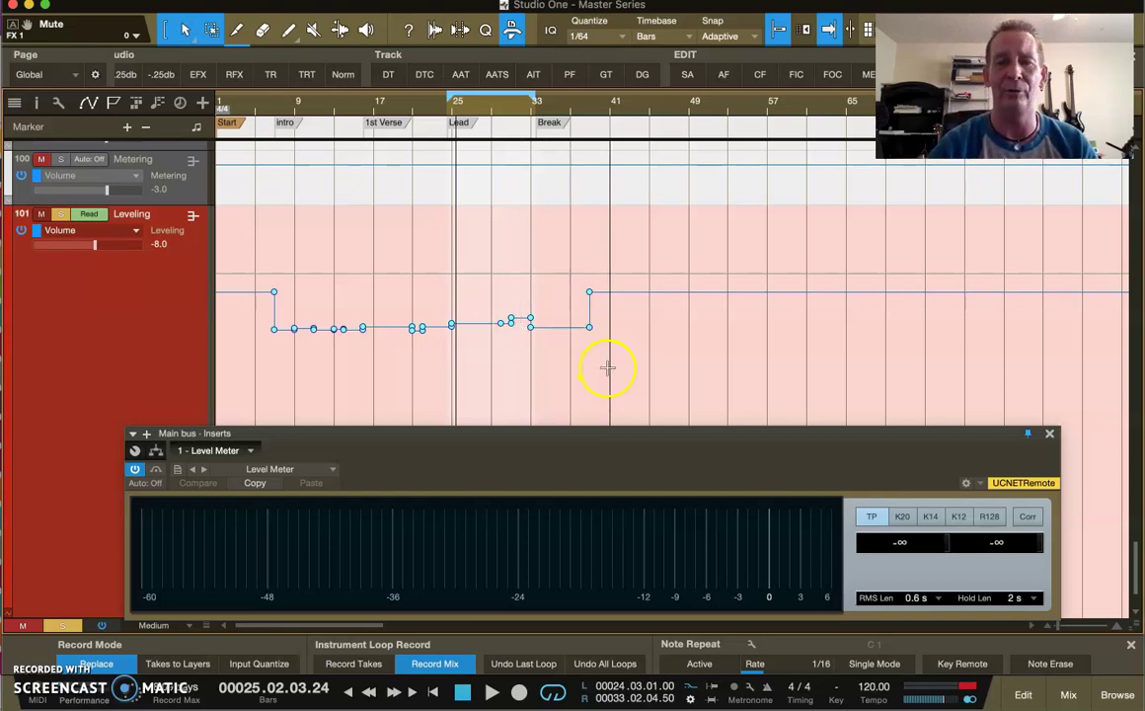
pyautogui.click(619, 405)
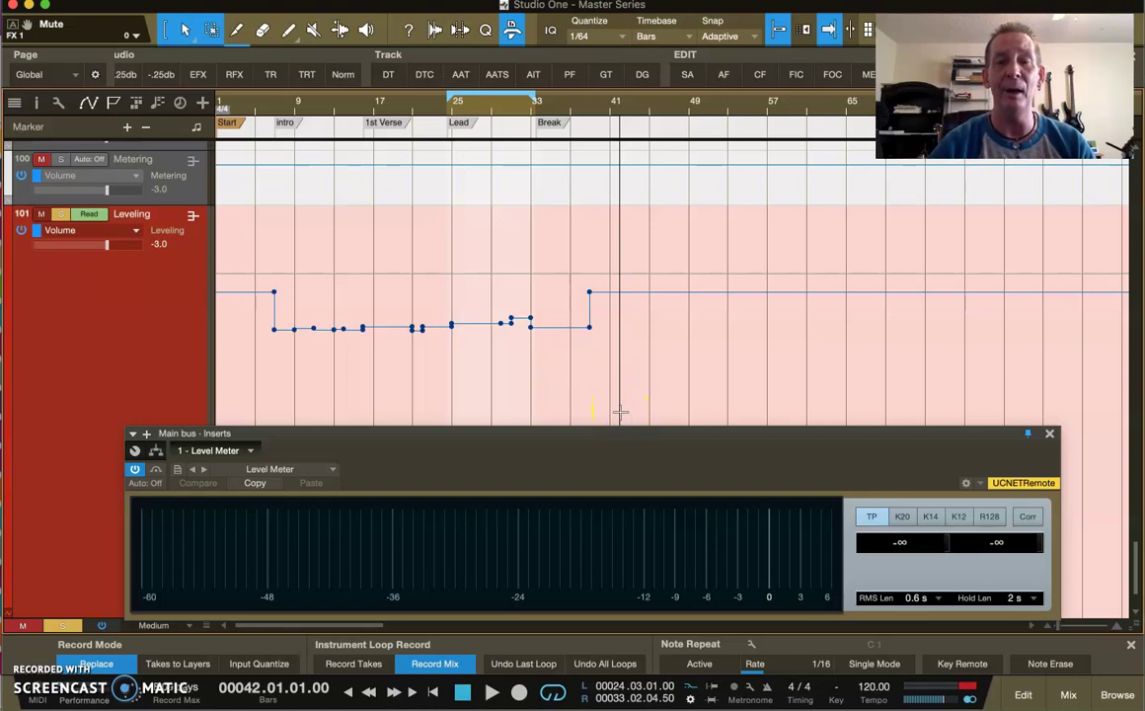
# Close the Level Meter, open the mixing console, and remove the Meter 1 and Metering bus channels
pyautogui.click(1049, 434)
pyautogui.press('F3')
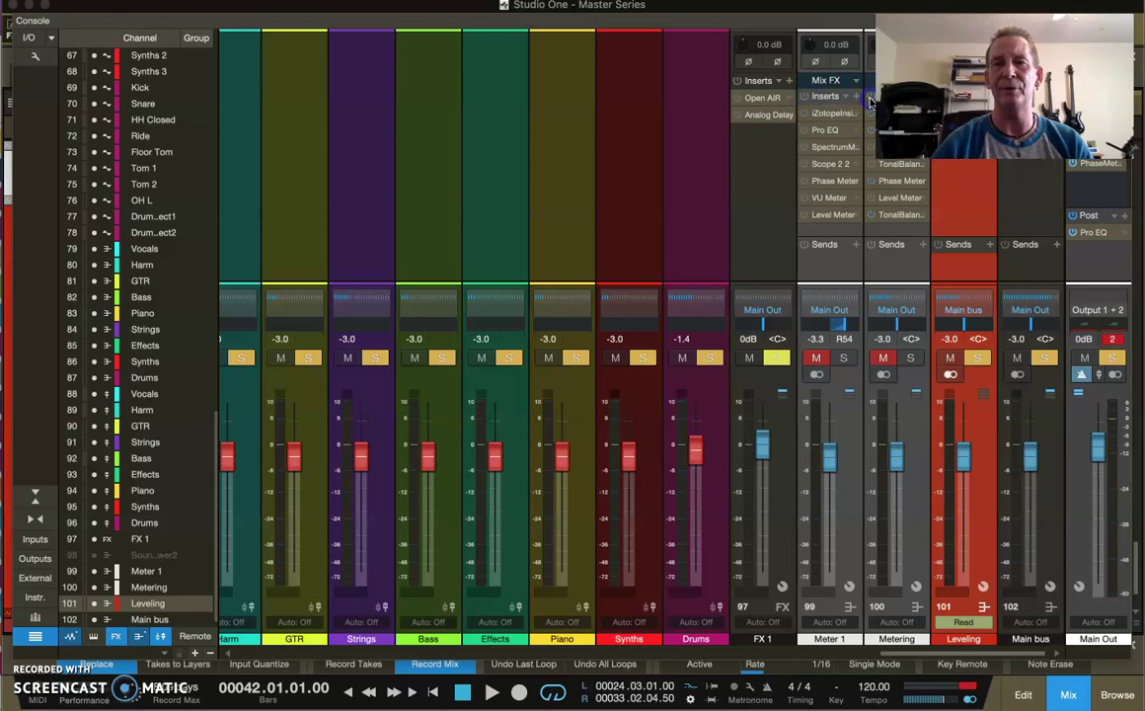
pyautogui.click(894, 254)
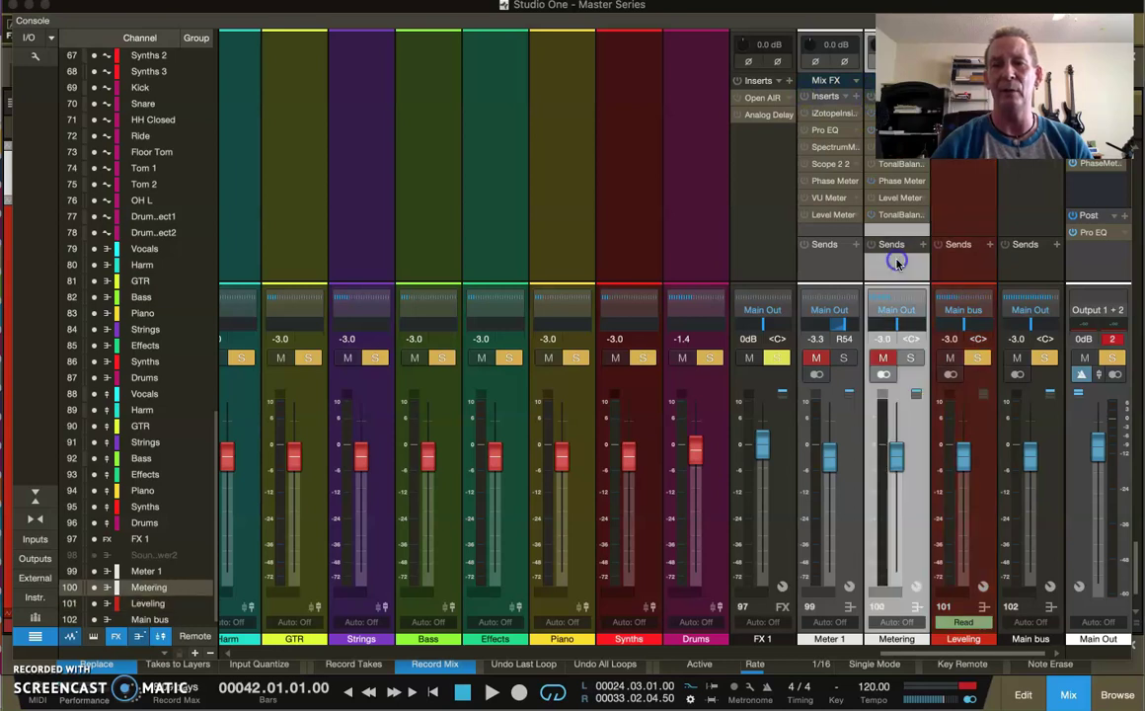
pyautogui.rightClick(831, 270)
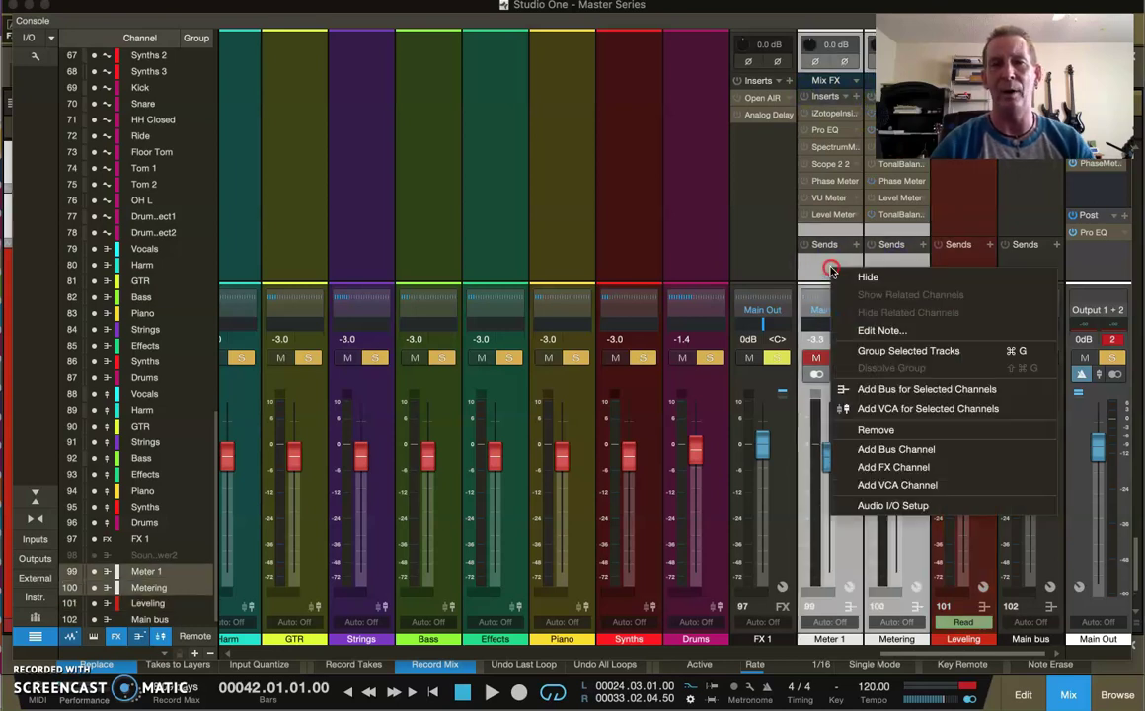
pyautogui.click(894, 431)
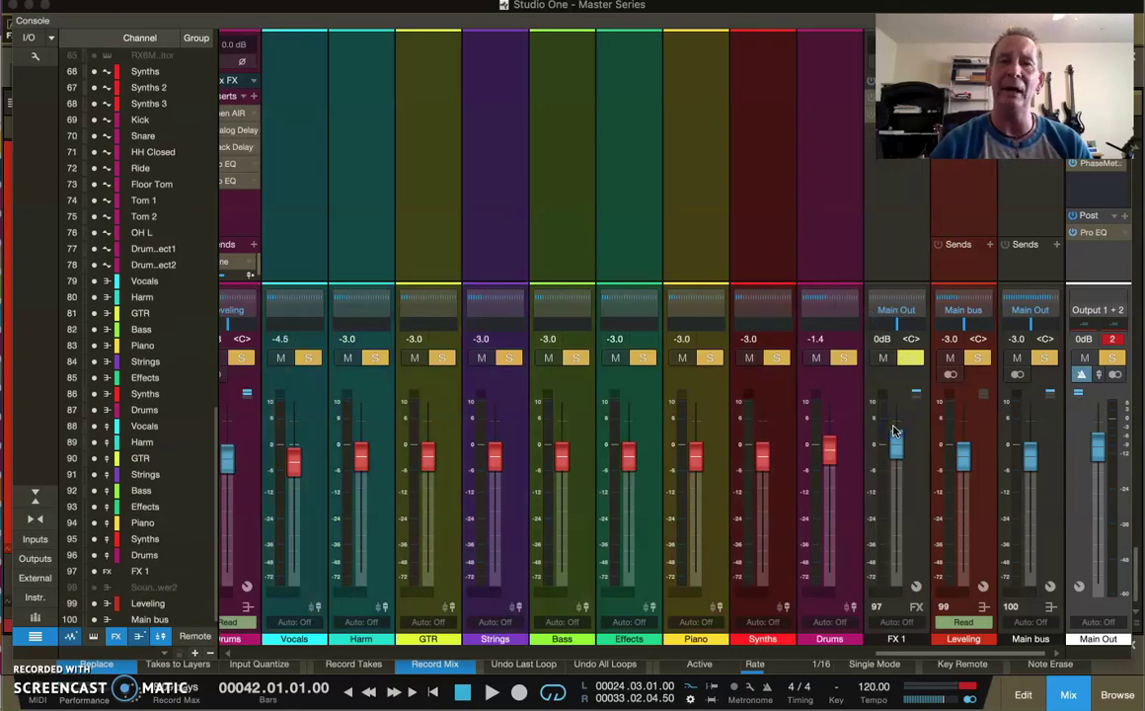
# Examine the individual instrument channels, including Siren and Synths, along with the group buses and VCA channels in the console
pyautogui.hscroll(-10, 506, 352)
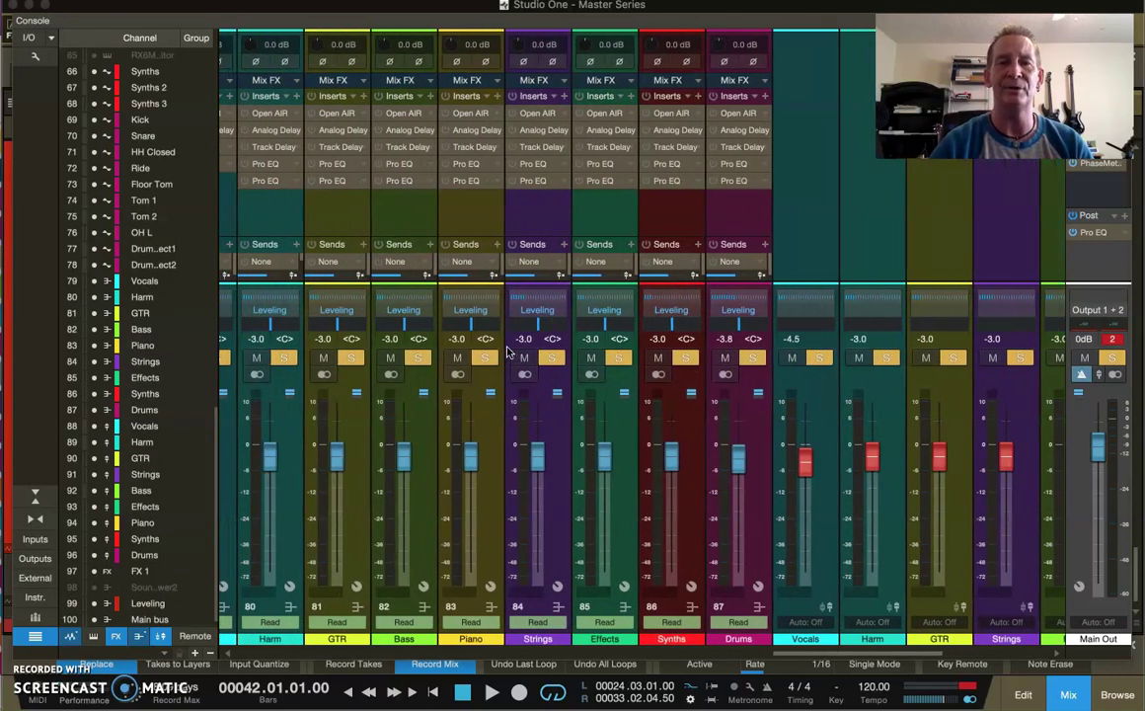
pyautogui.hscroll(-10, 507, 352)
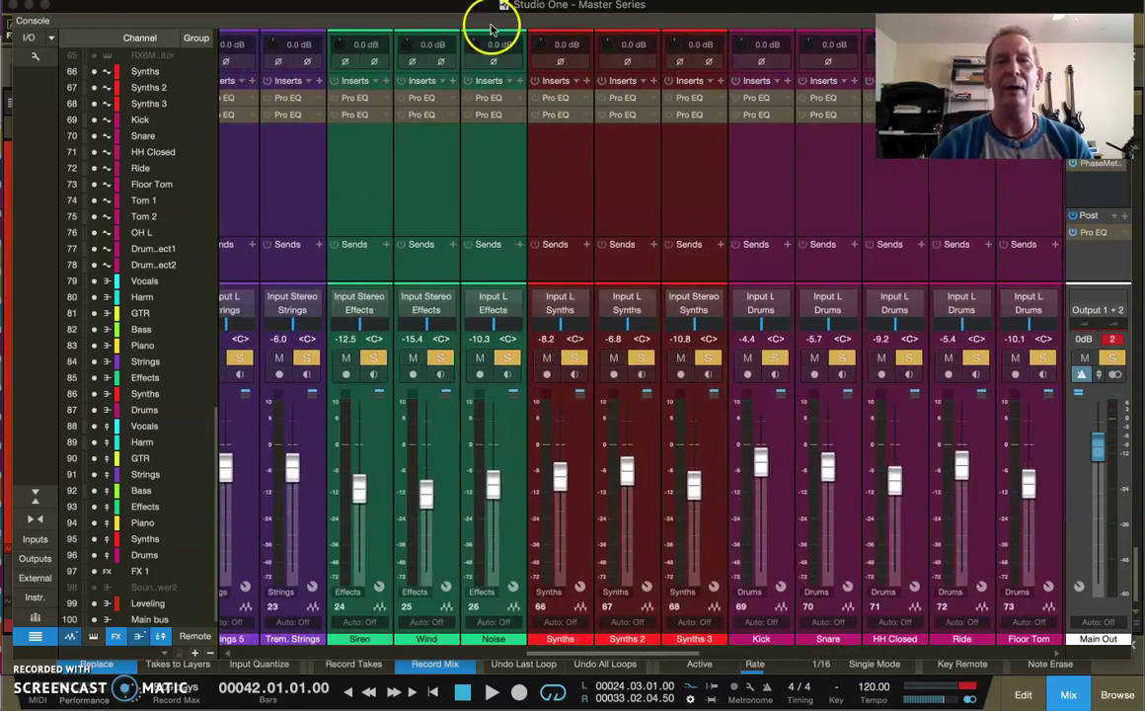
pyautogui.click(350, 182)
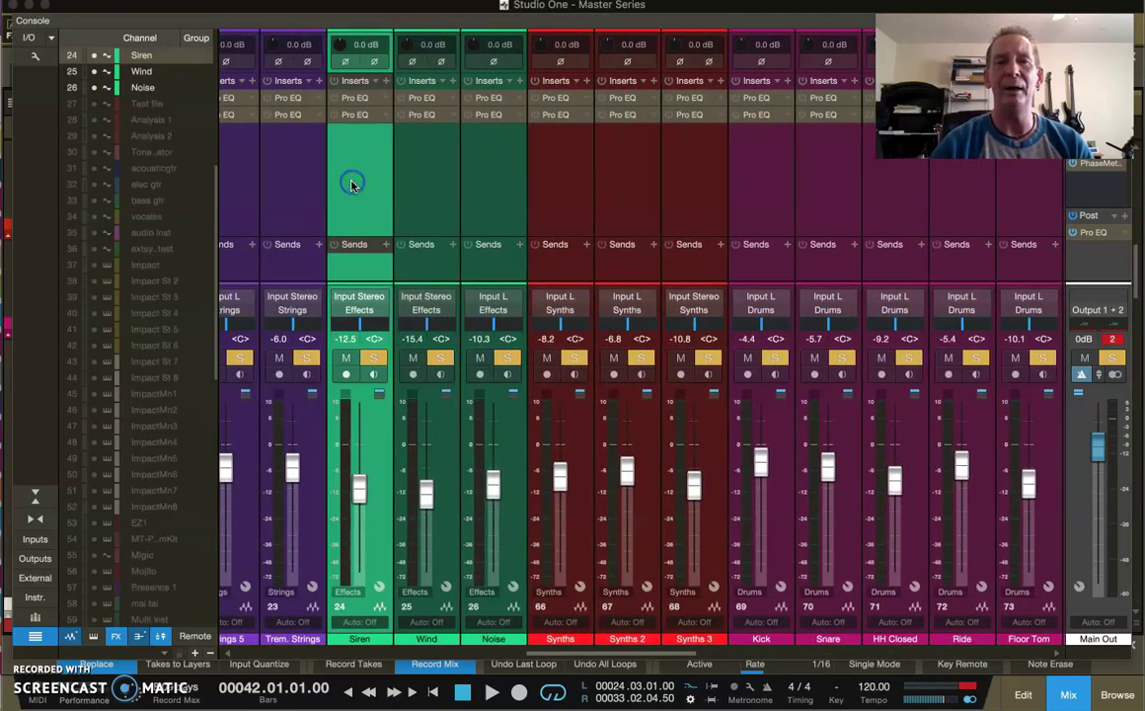
pyautogui.click(423, 178)
pyautogui.click(548, 180)
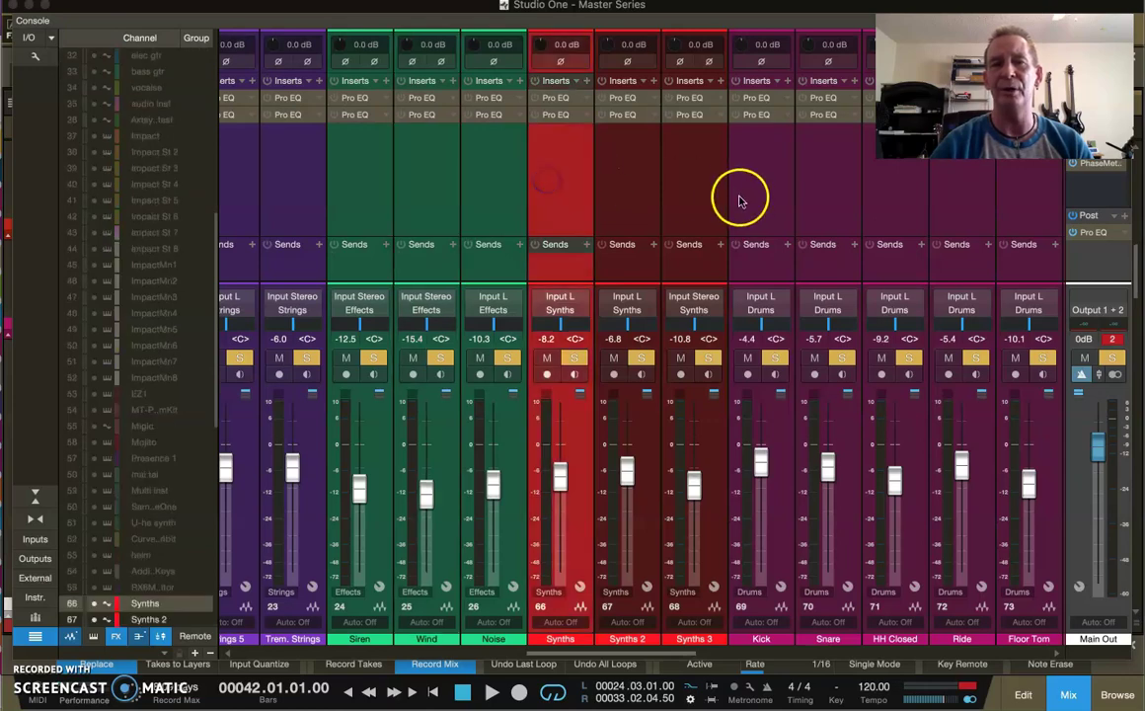
pyautogui.click(704, 198)
pyautogui.hscroll(-15, 704, 202)
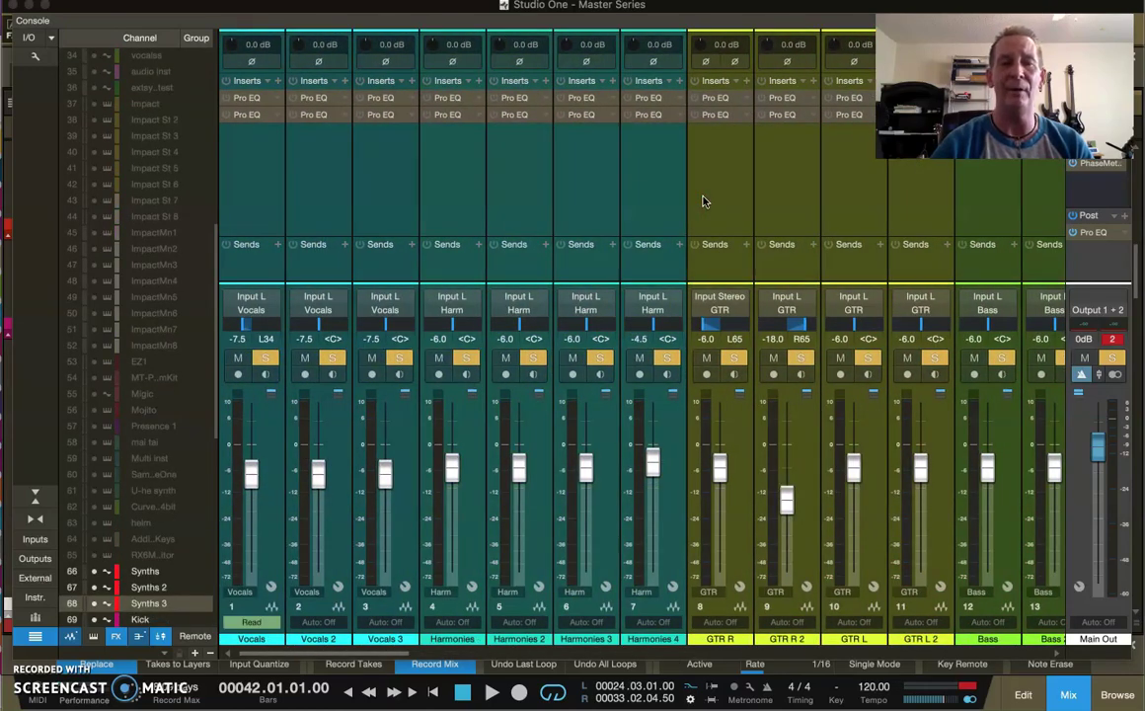
pyautogui.hscroll(15, 704, 201)
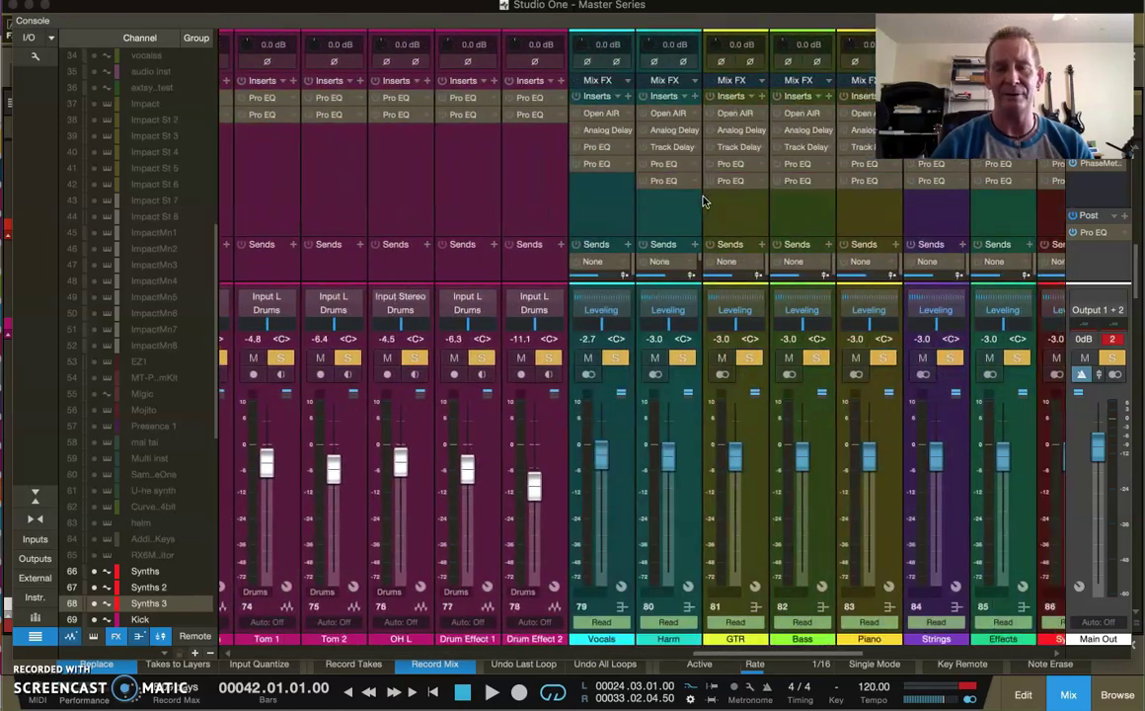
pyautogui.hscroll(5, 704, 202)
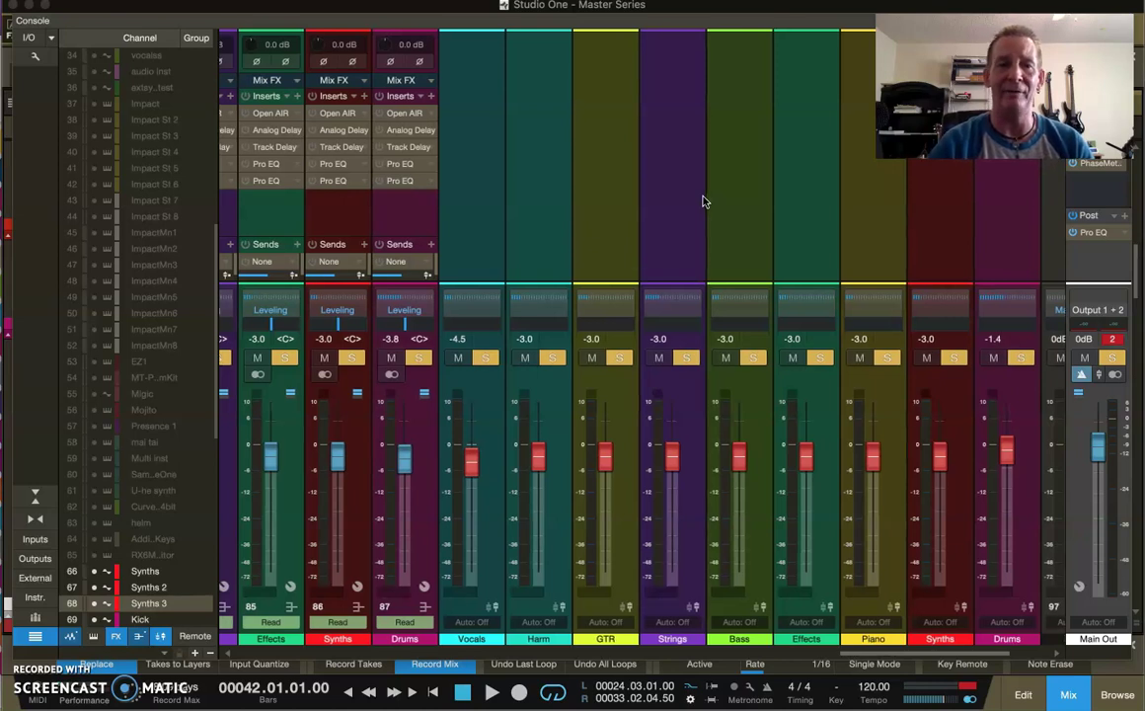
pyautogui.hscroll(-4, 704, 202)
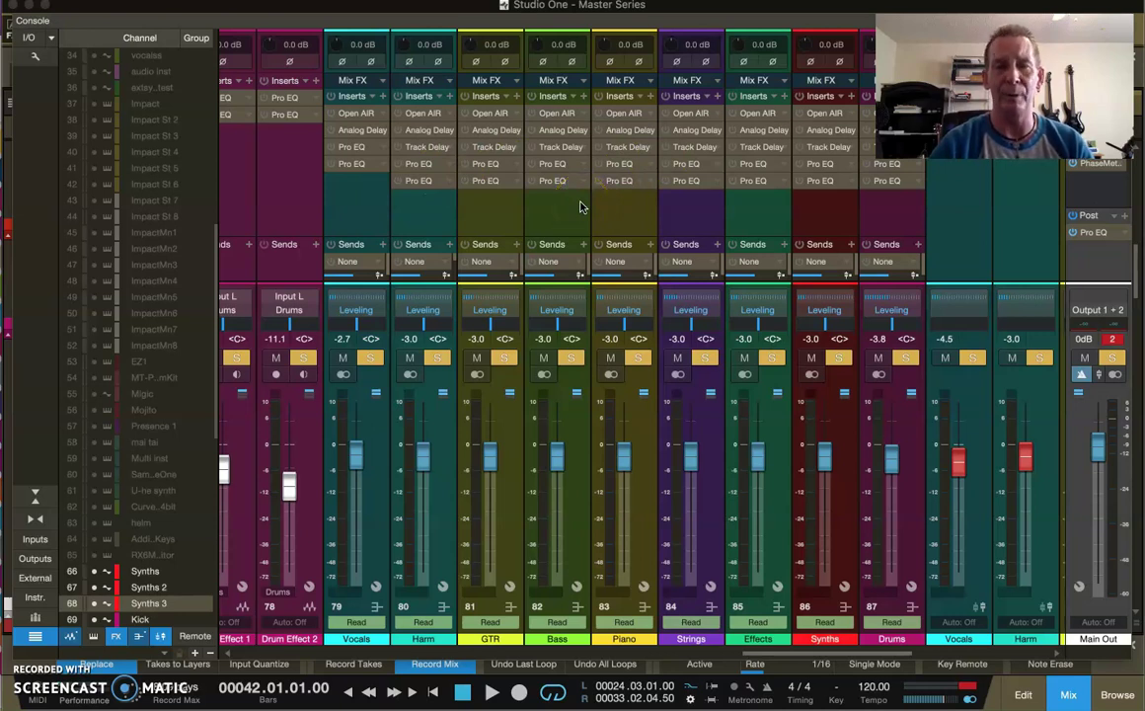
# View the Track Delay insert's settings on the Harm bus and close the plug-in window
pyautogui.rightClick(452, 154)
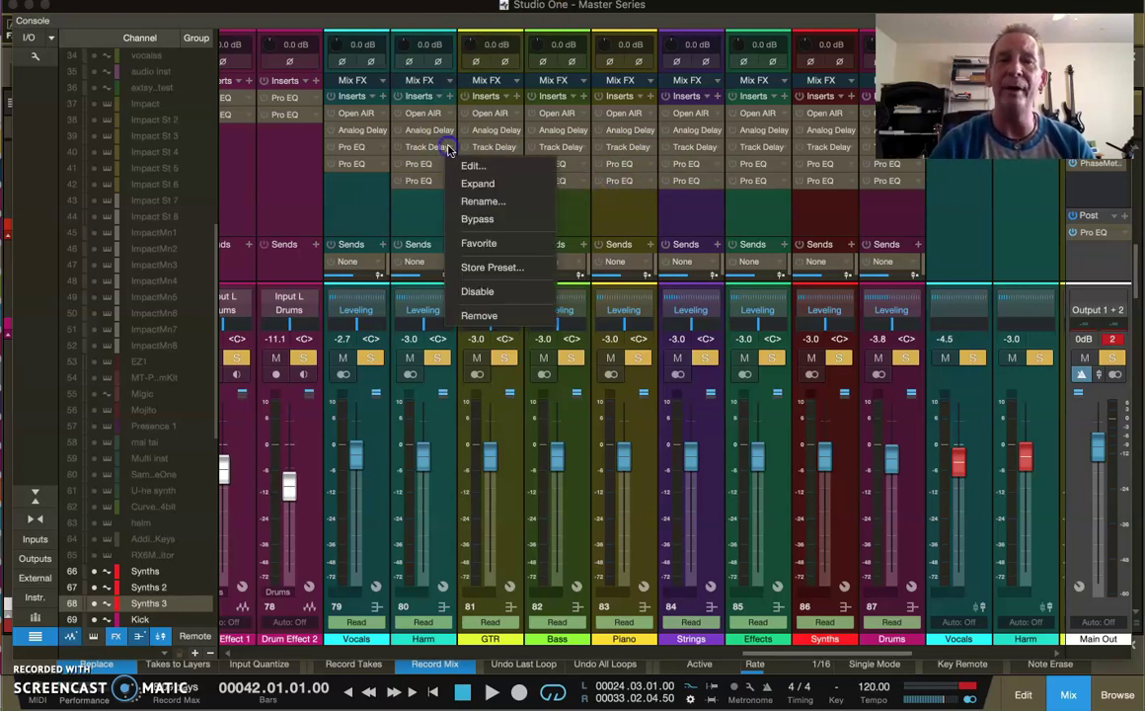
pyautogui.click(473, 164)
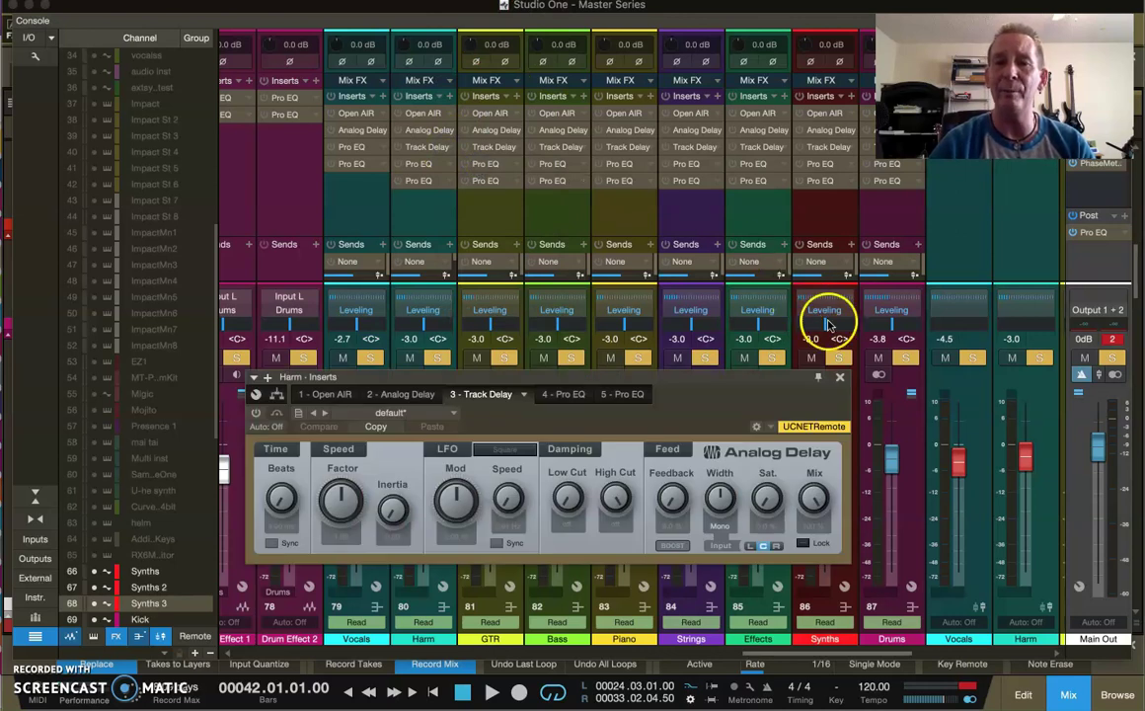
pyautogui.click(840, 376)
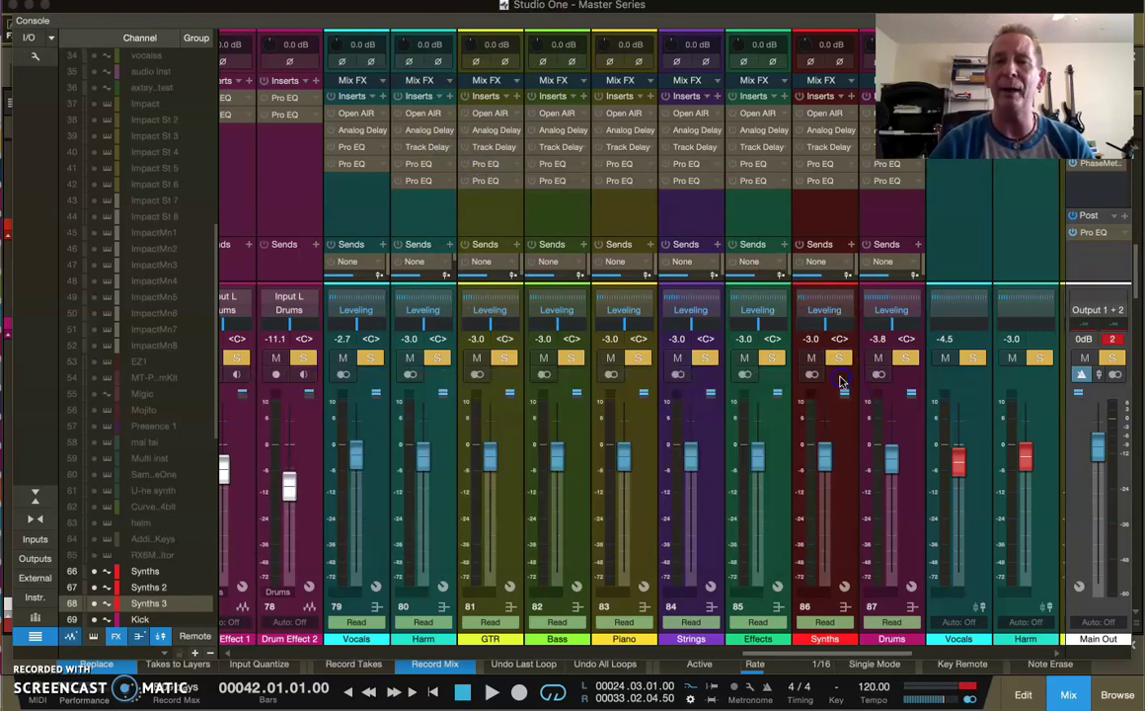
# Inspect the GTR and Drums bus channels with their inserts, and the Leveling bus that they feed into
pyautogui.click(472, 208)
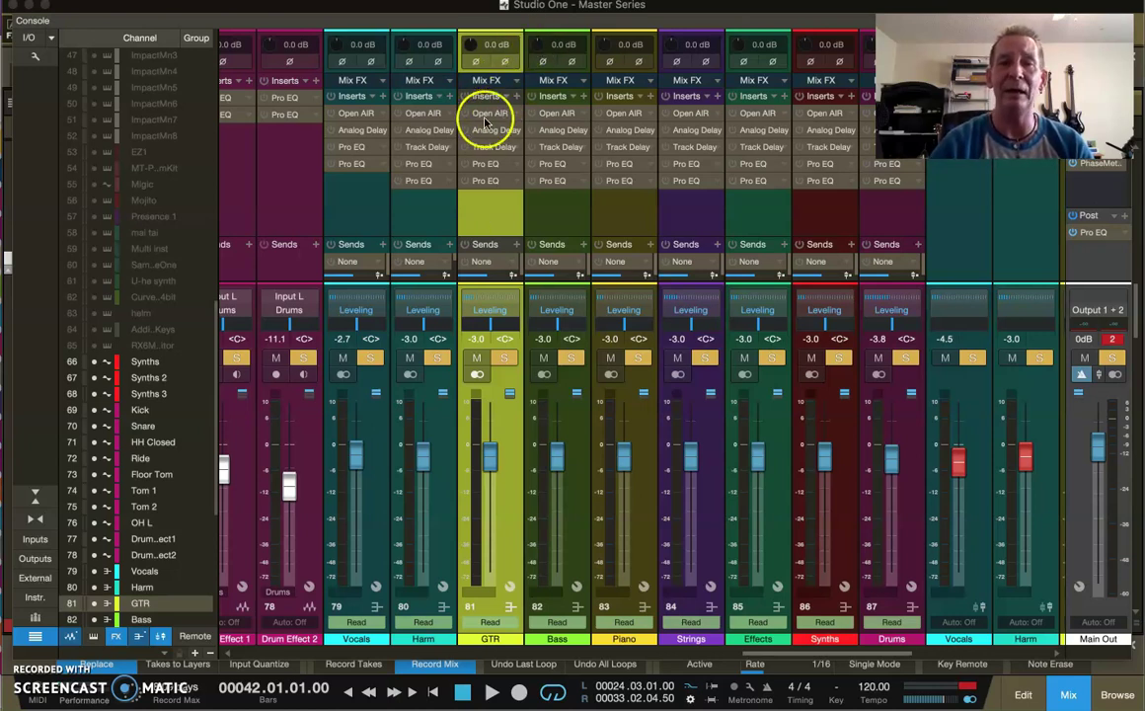
pyautogui.click(893, 225)
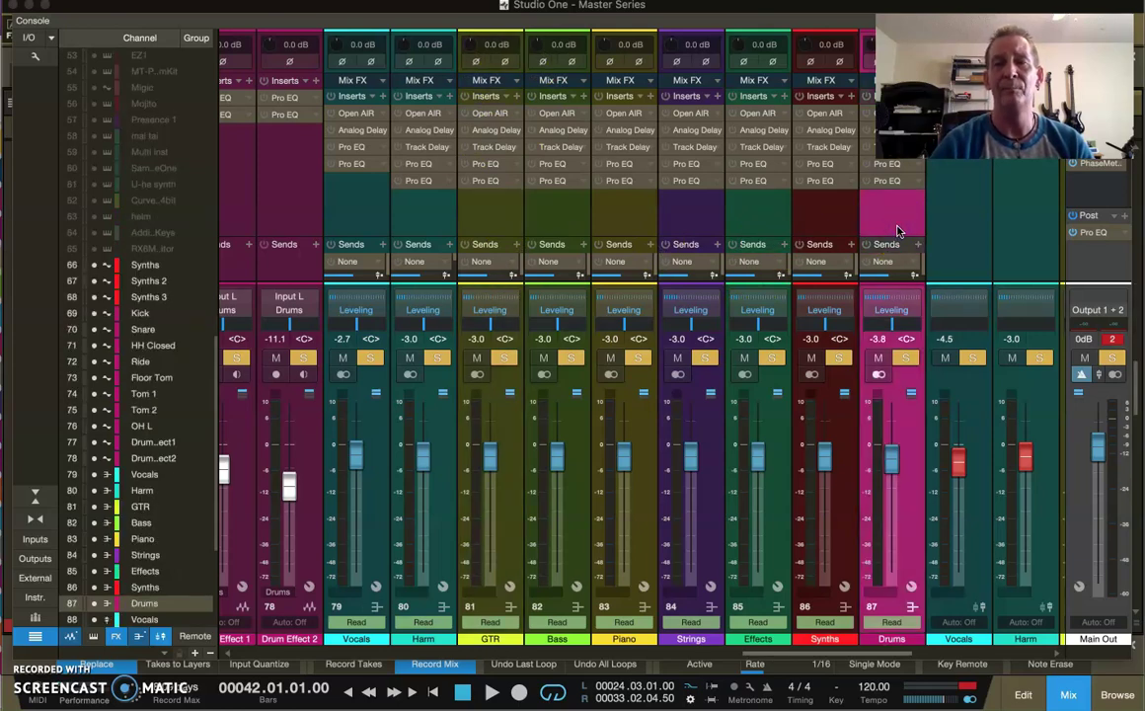
pyautogui.hscroll(10, 897, 231)
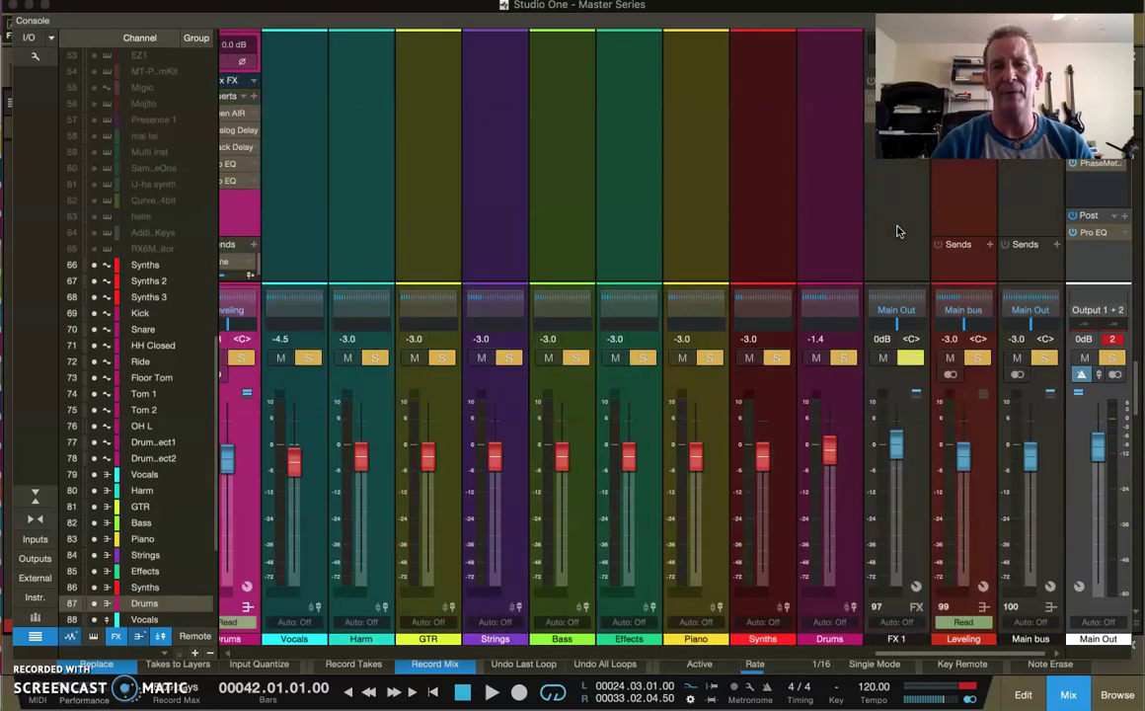
pyautogui.click(975, 410)
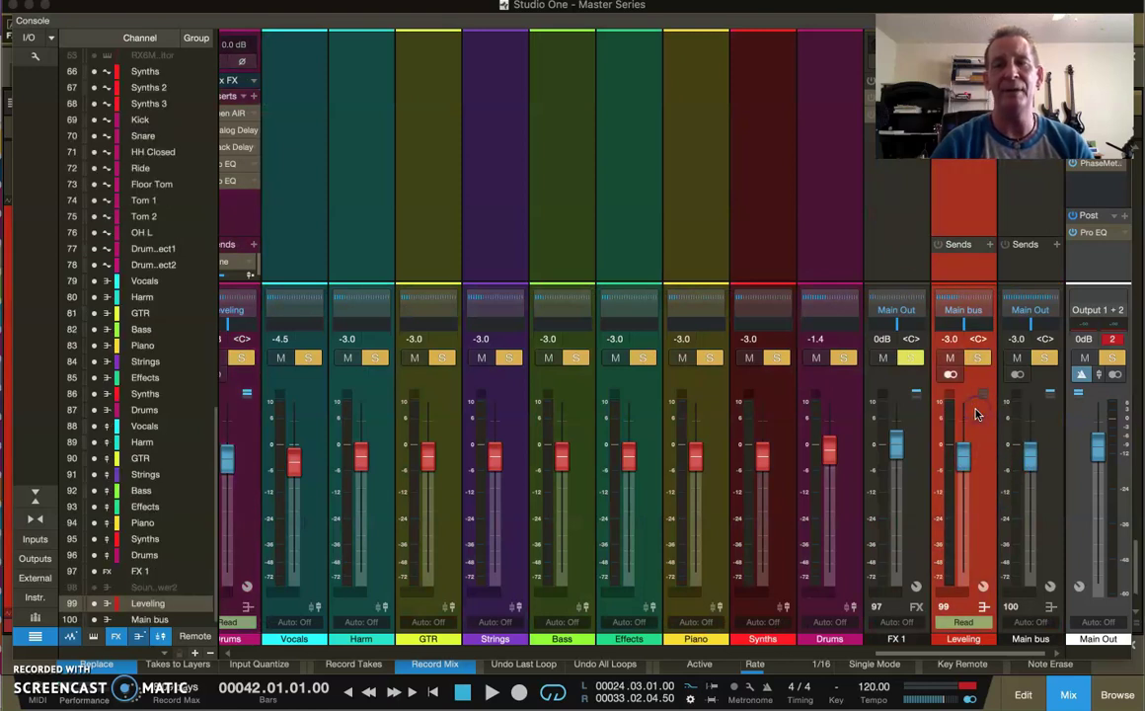
# Check the Leveling bus's fader value in the console against its volume automation in the arrangement, and return to the console
pyautogui.click(950, 340)
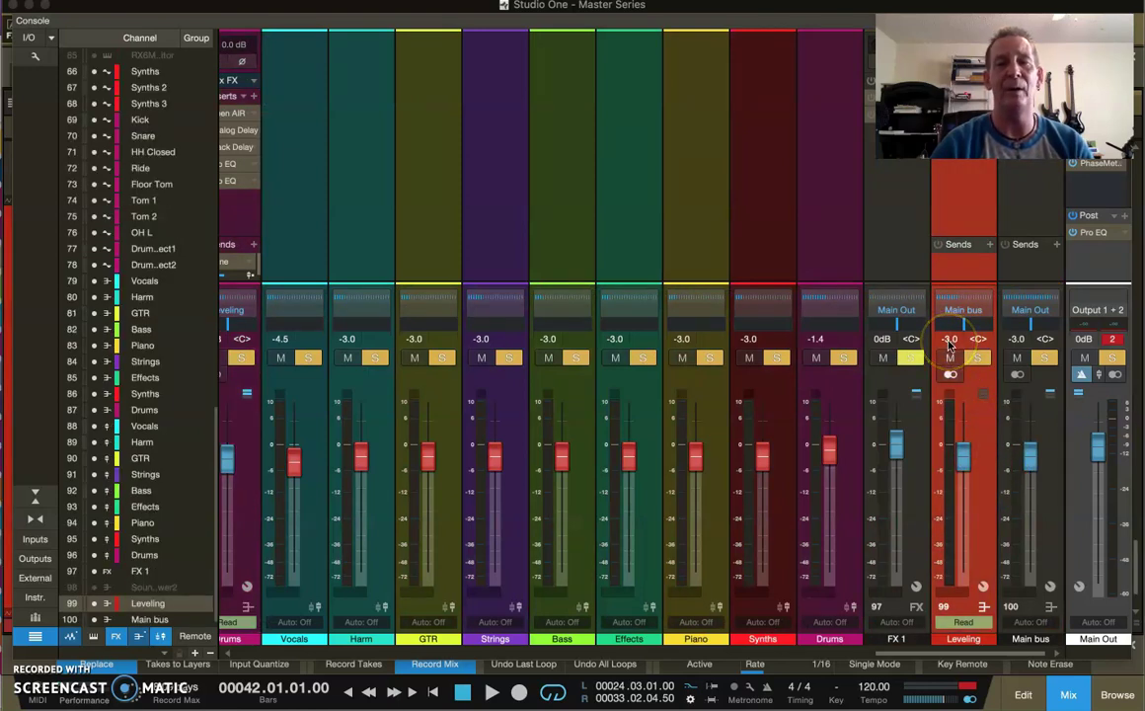
pyautogui.click(950, 341)
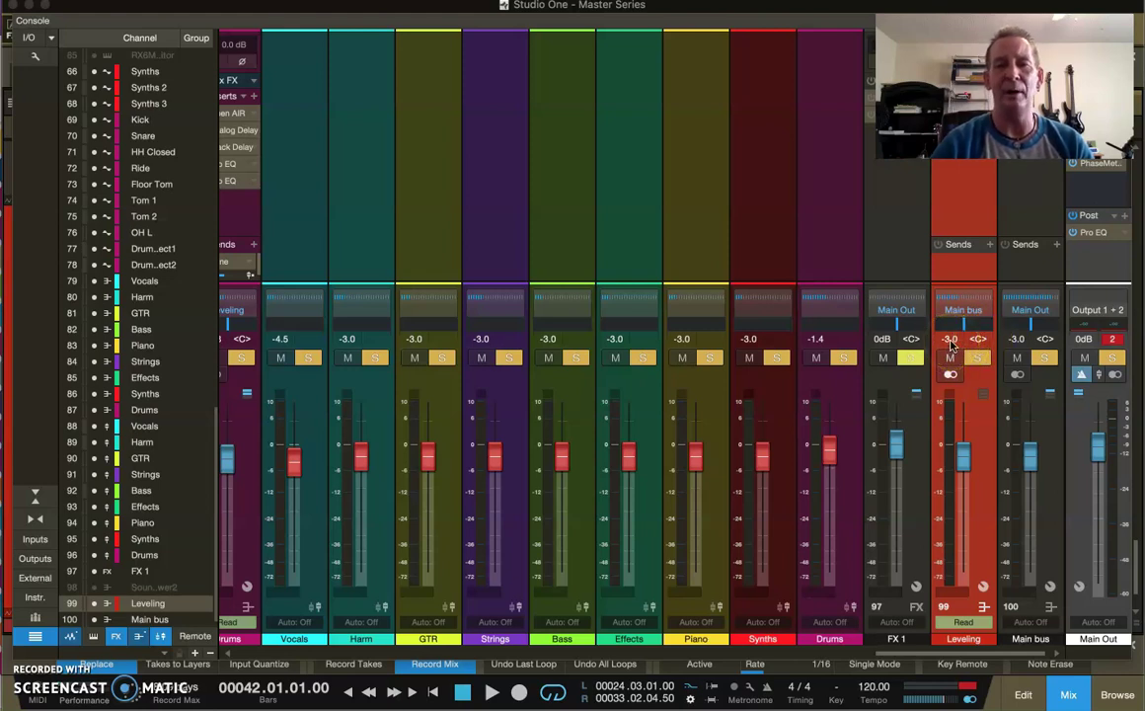
pyautogui.click(1069, 689)
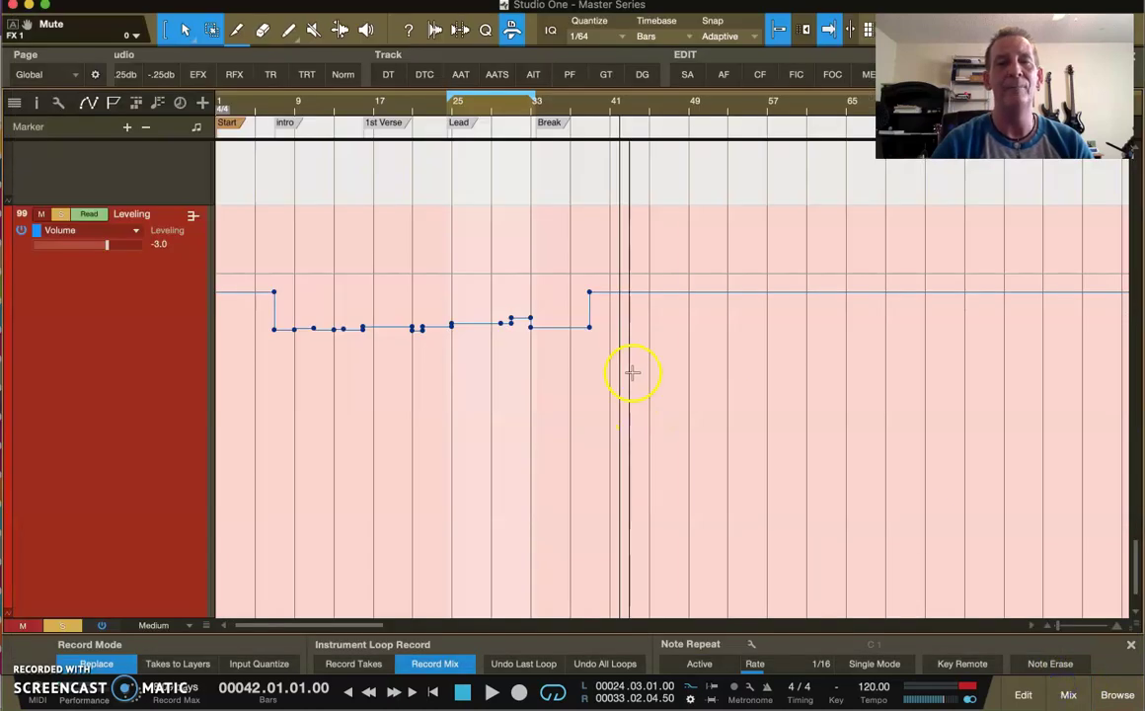
pyautogui.click(1070, 695)
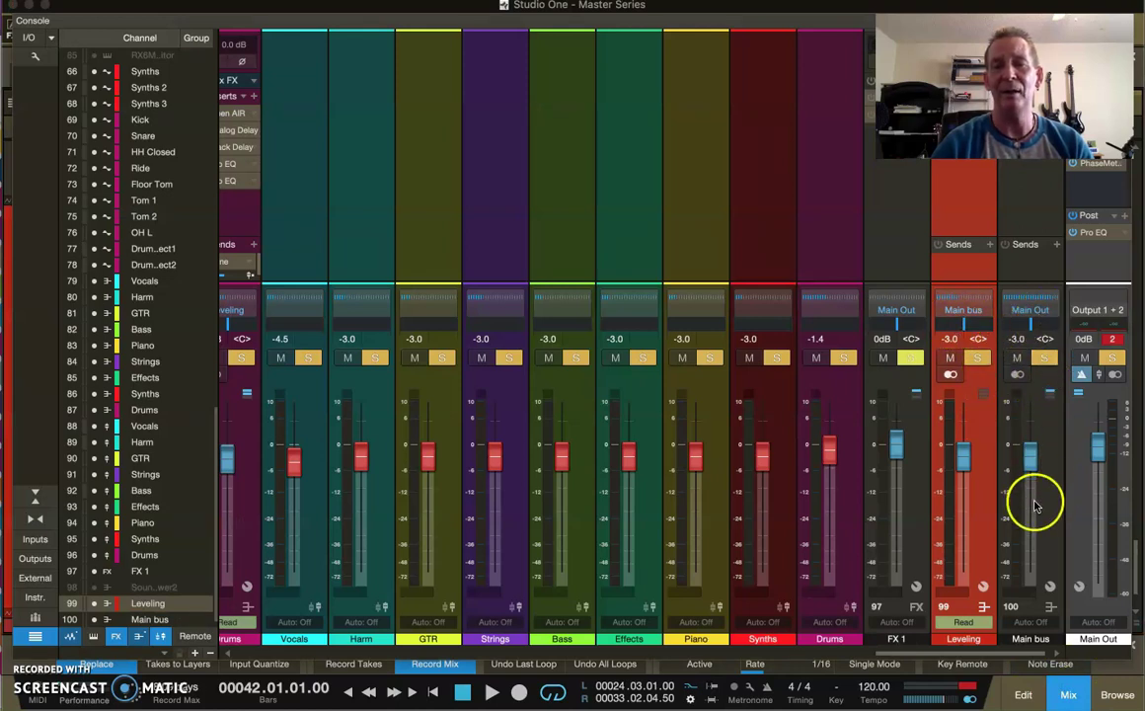
# Clear the Main Out channel's clip indicator and select the Leveling bus channel
pyautogui.click(1049, 486)
pyautogui.click(1111, 339)
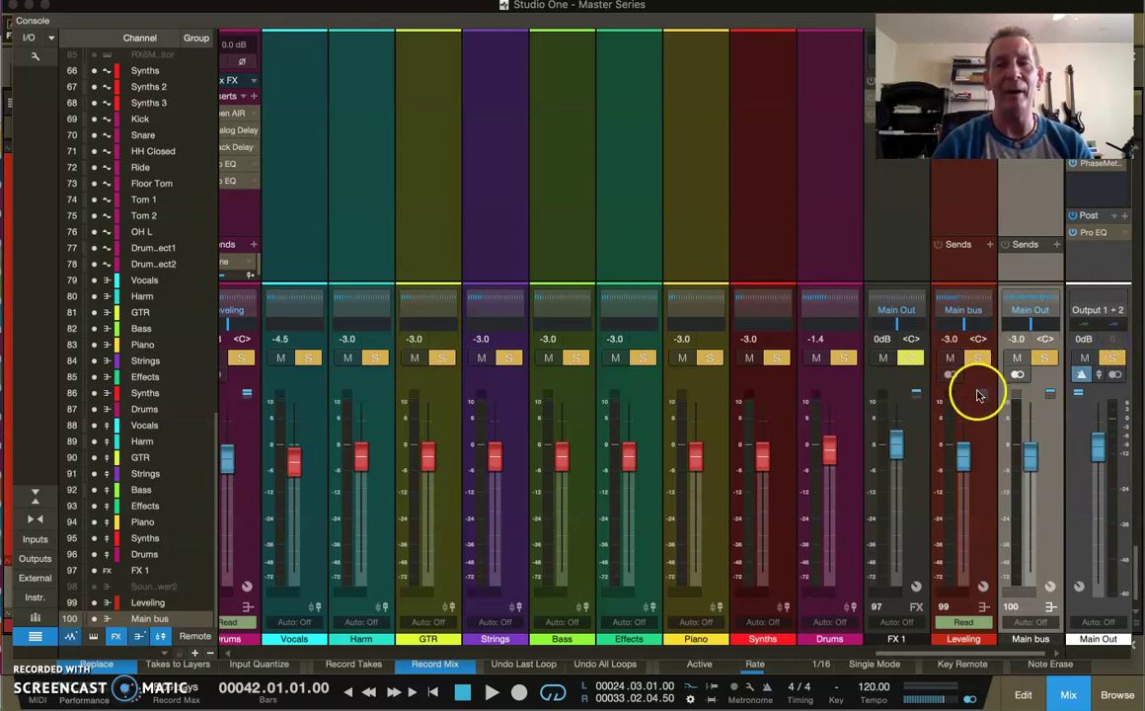
pyautogui.click(975, 424)
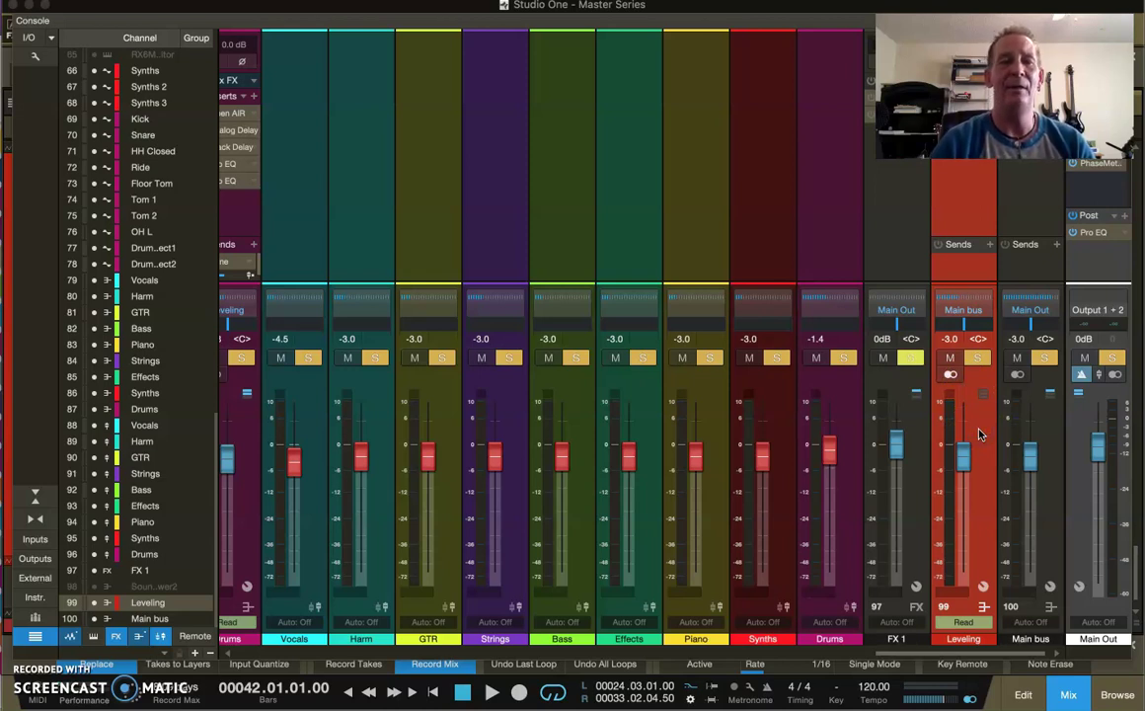
# Hide the console, shrink the Leveling automation track to a compact height, and select the FX 1 track
pyautogui.click(1067, 695)
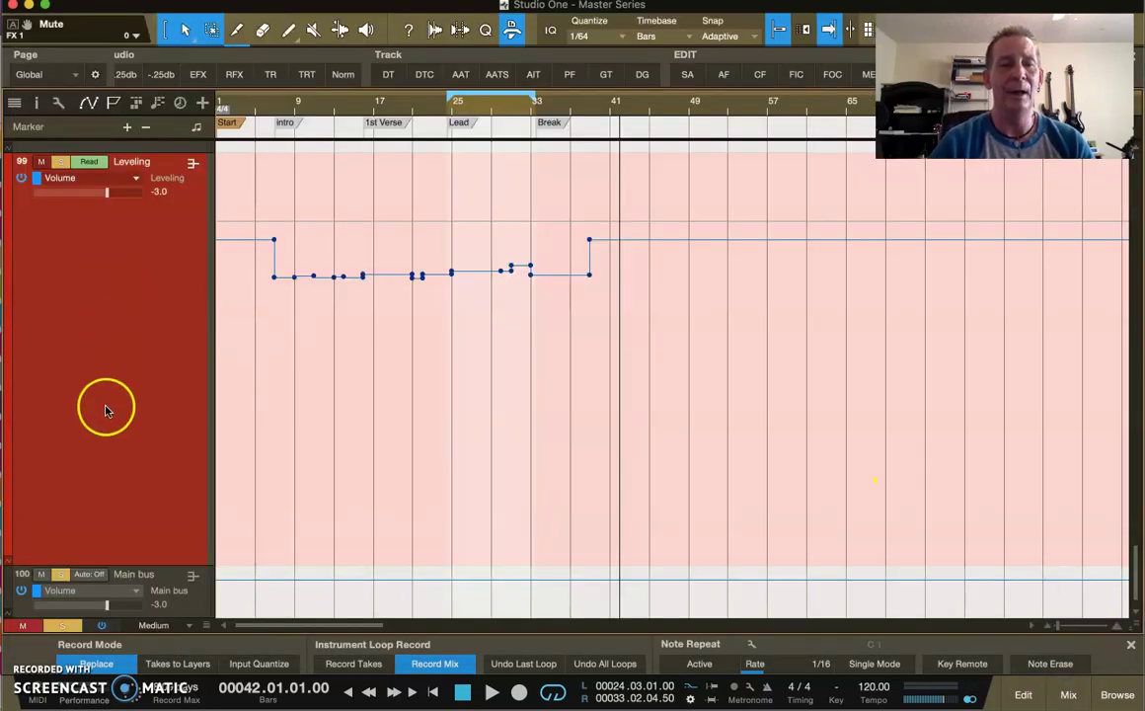
pyautogui.moveTo(126, 563); pyautogui.dragTo(162, 217)
pyautogui.click(133, 444)
pyautogui.click(172, 457)
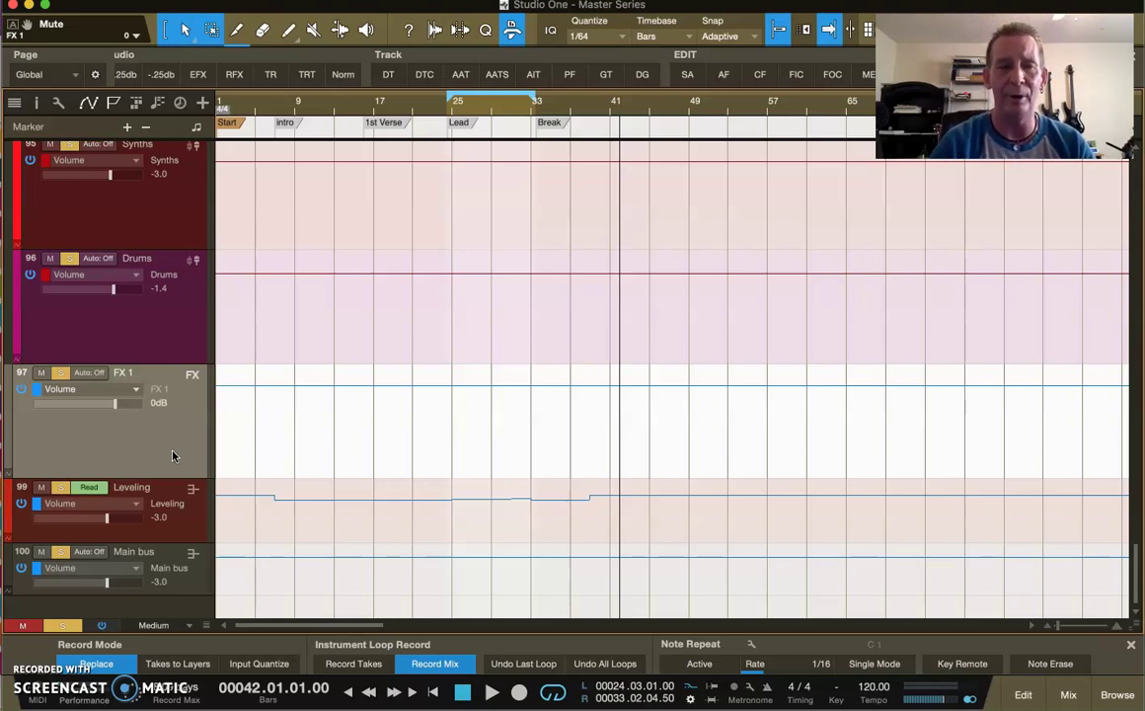
# Reduce the height of the FX 1 automation track slightly
pyautogui.scroll(2, 173, 455)
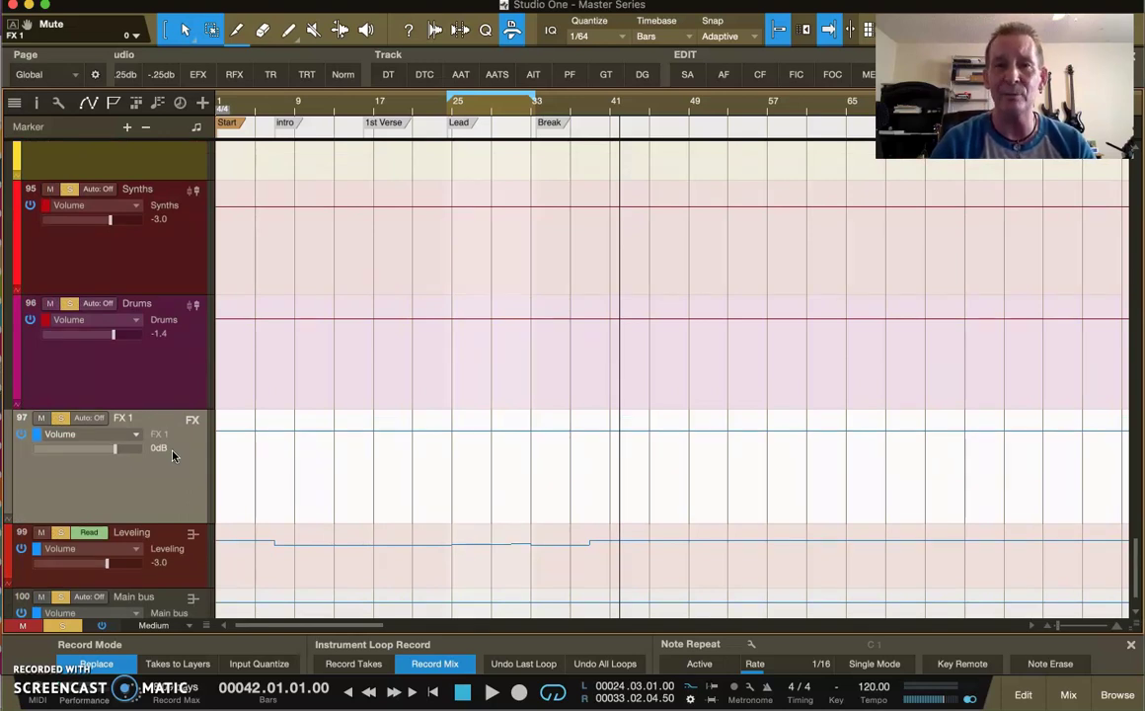
pyautogui.click(168, 486)
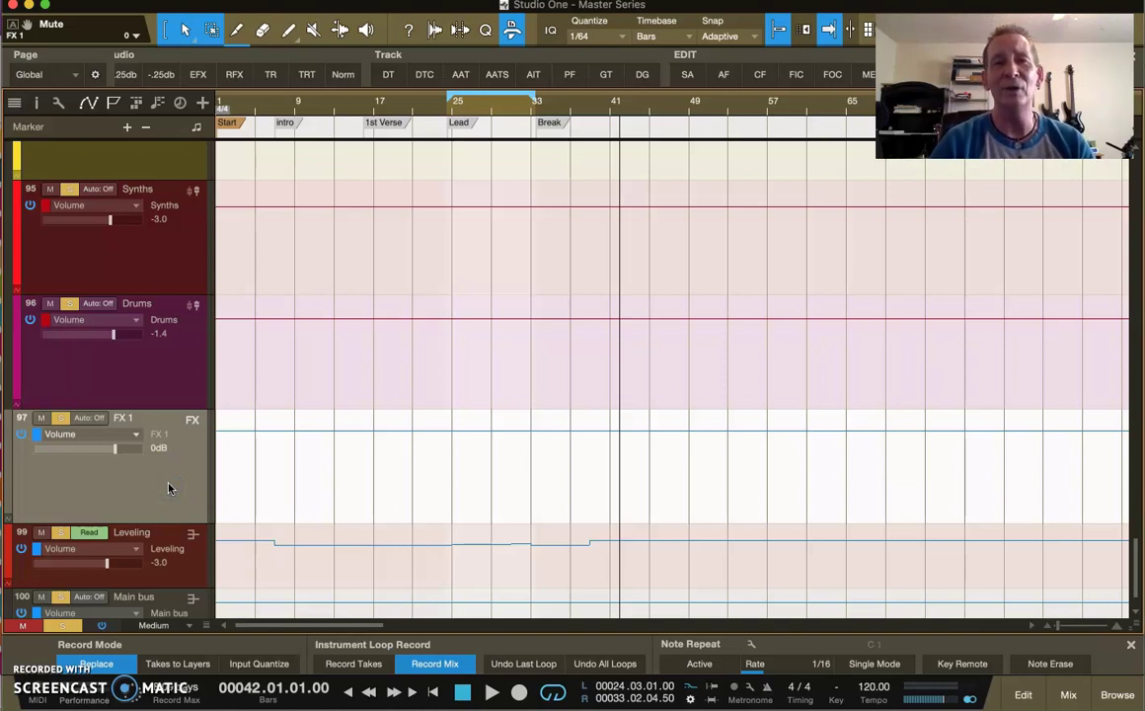
pyautogui.moveTo(148, 523); pyautogui.dragTo(172, 490)
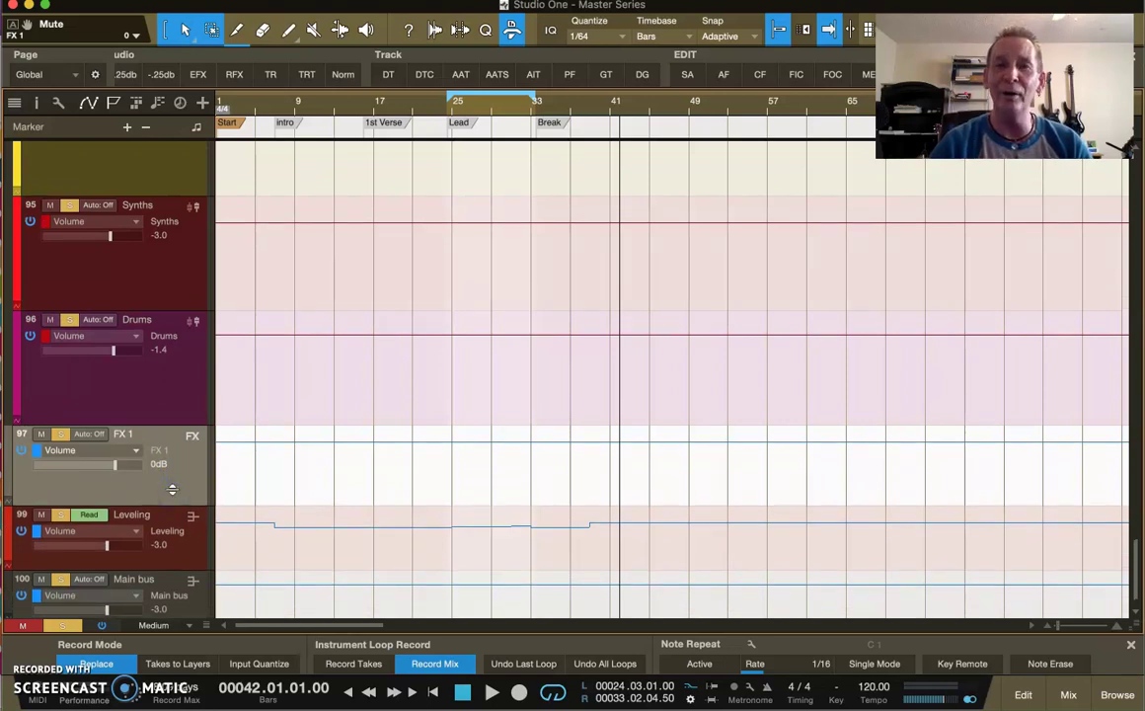
pyautogui.click(188, 479)
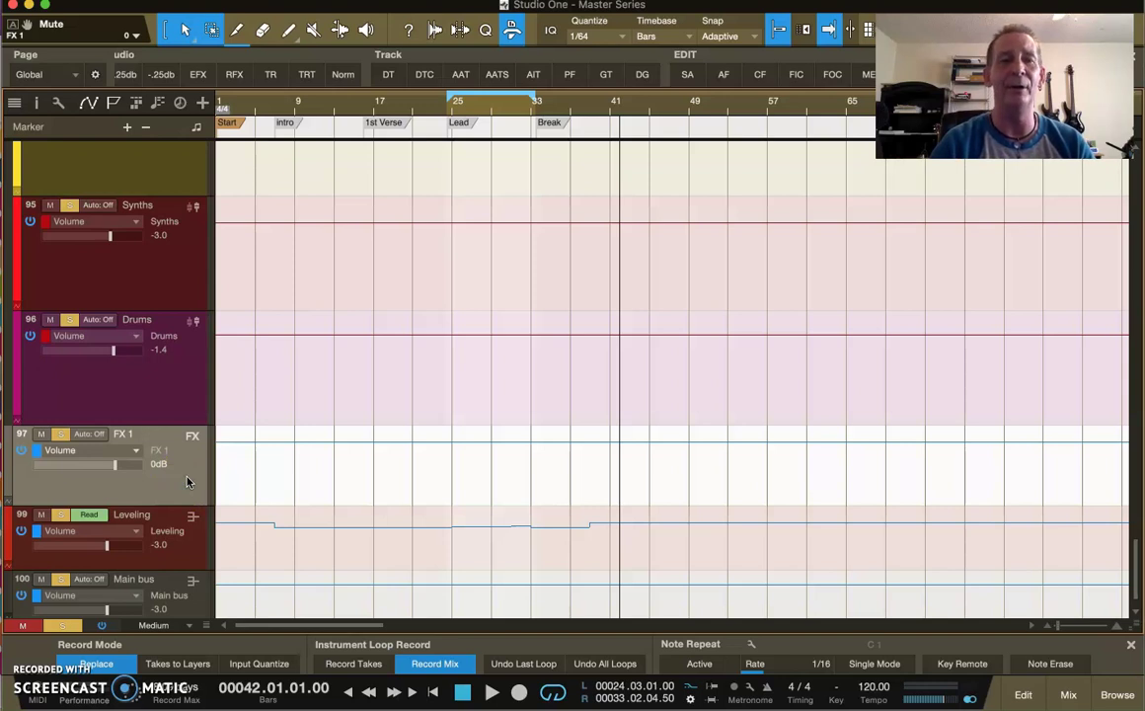